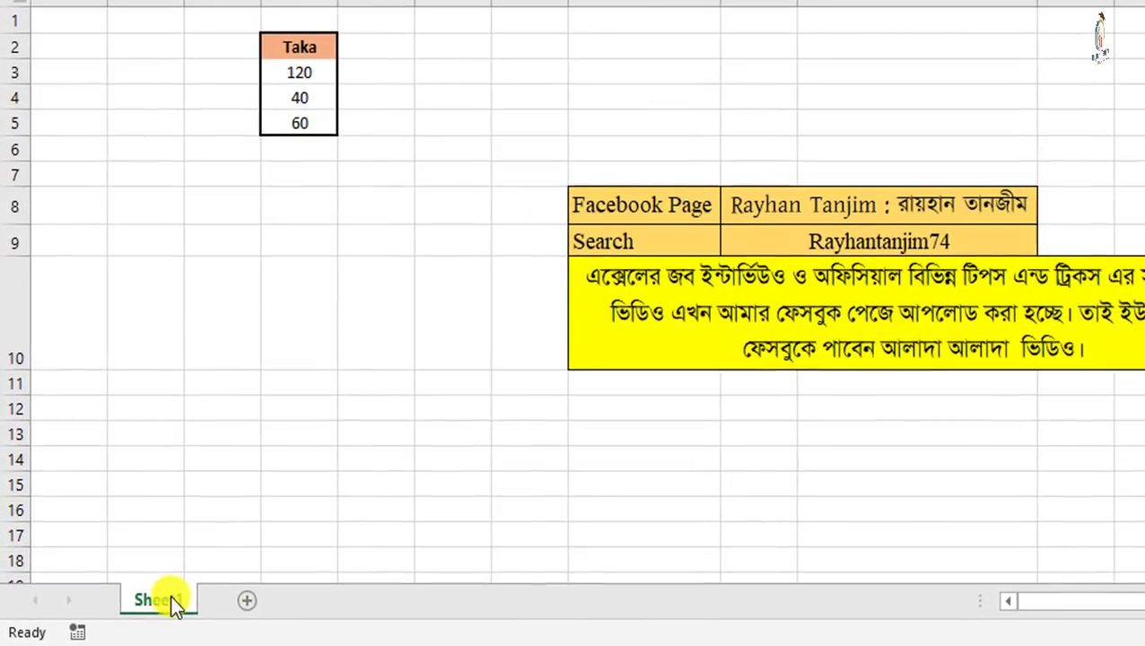
# Step: Add blank Sheet2 and Sheet3, then browse each tab and return to Sheet1's Taka table
pyautogui.click(246, 600)
pyautogui.click(324, 602)
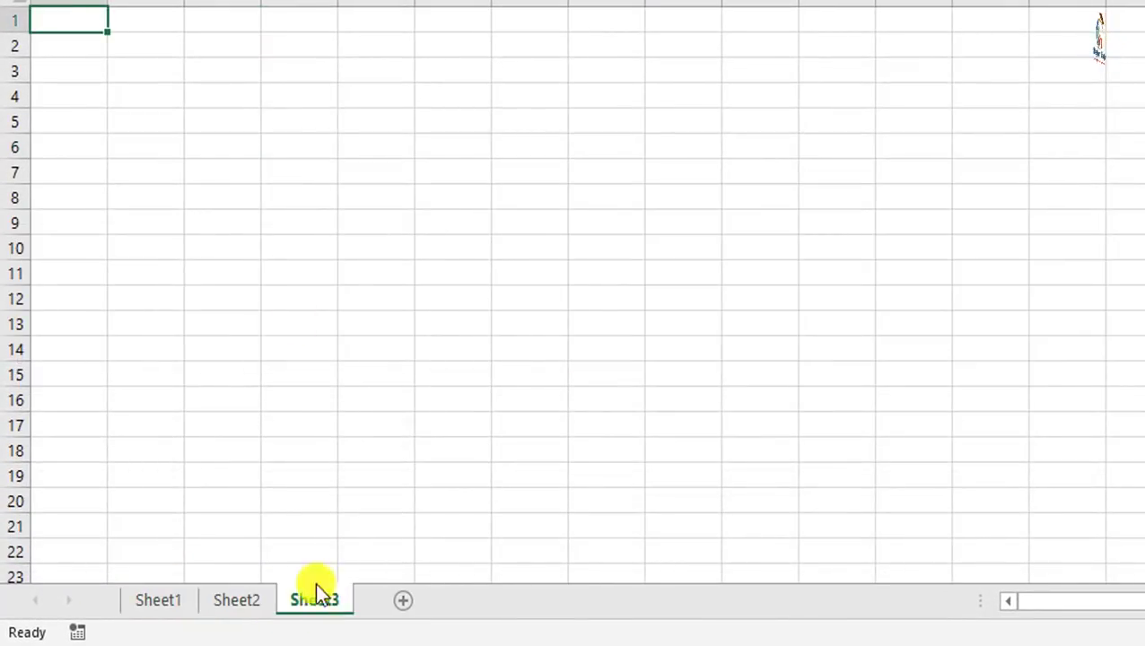
pyautogui.click(157, 601)
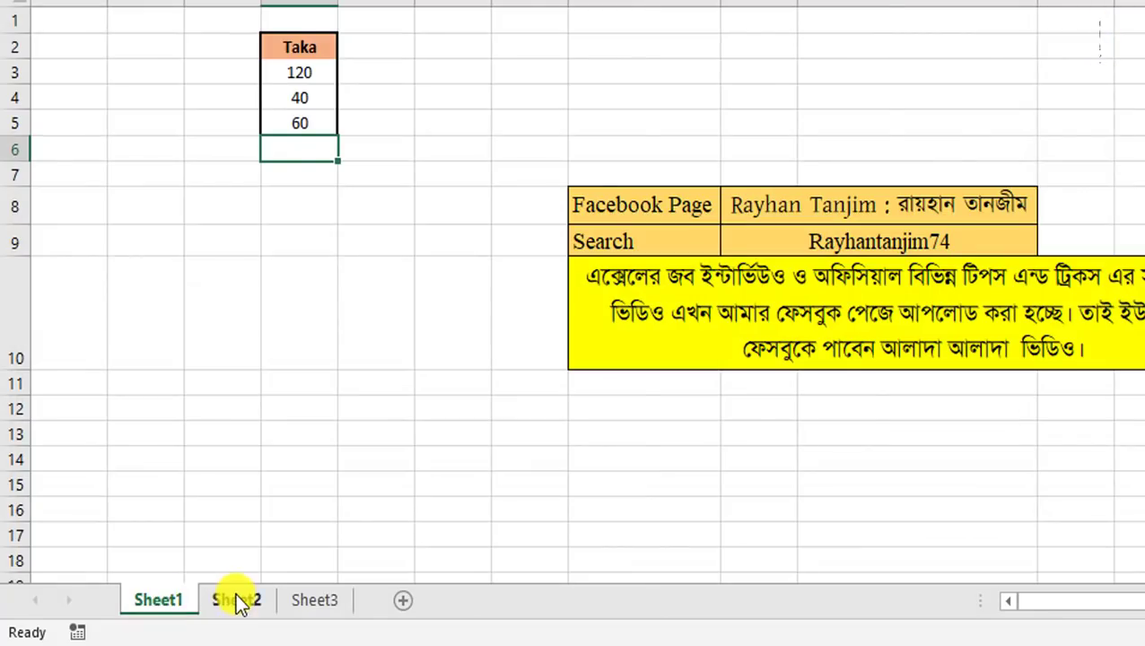
pyautogui.click(235, 601)
pyautogui.click(329, 601)
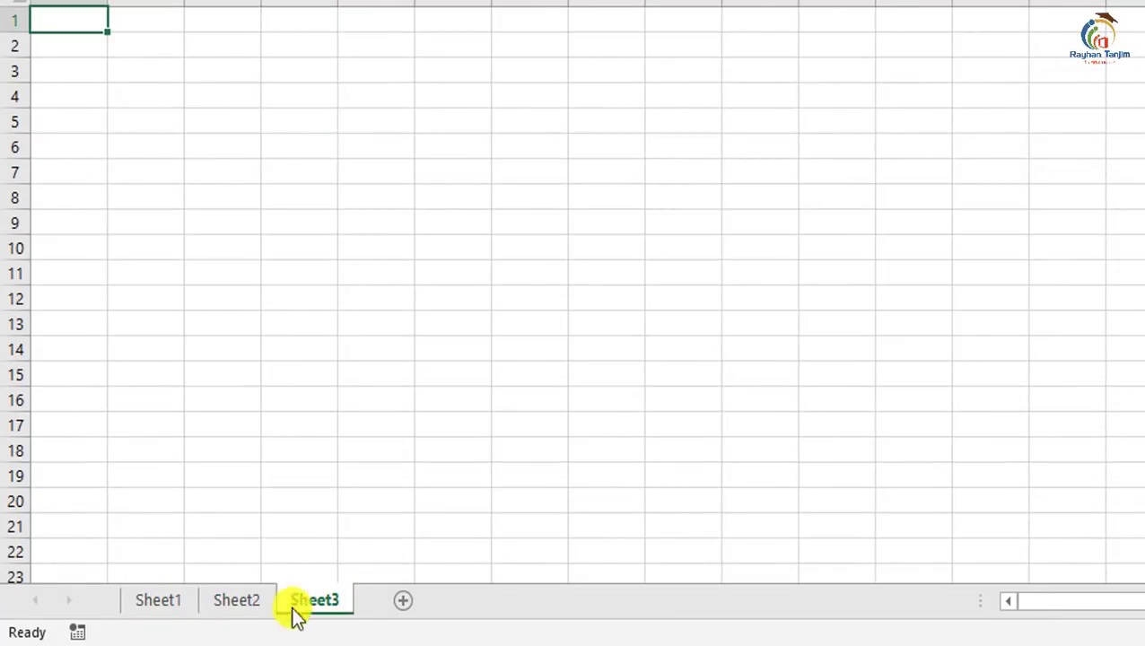
pyautogui.click(523, 88)
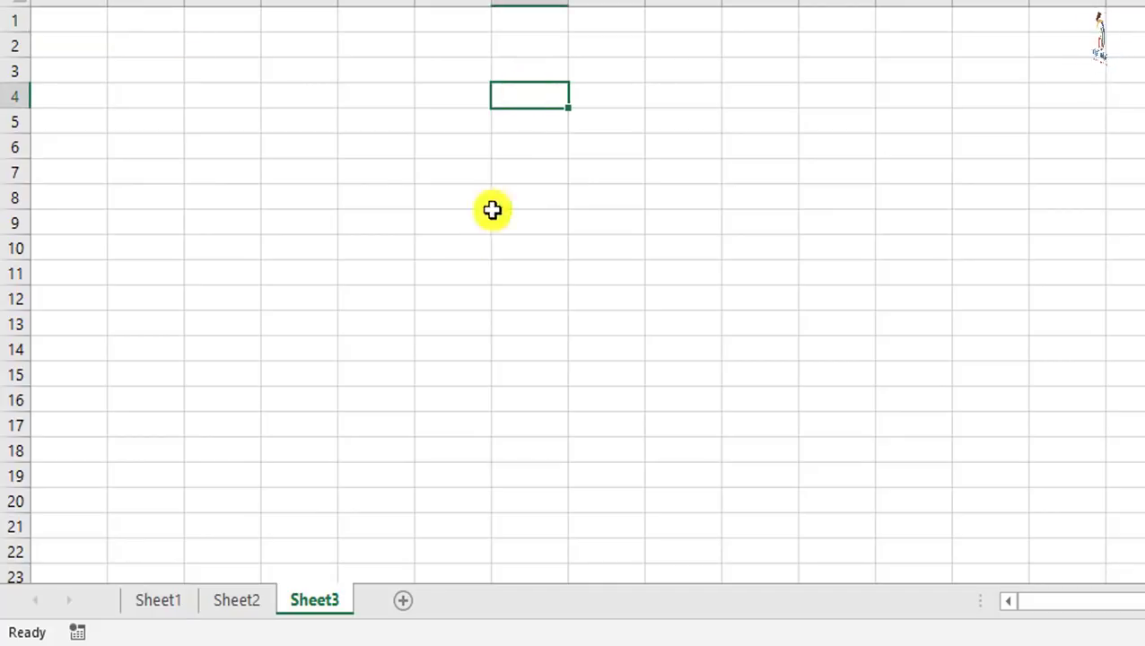
pyautogui.click(239, 603)
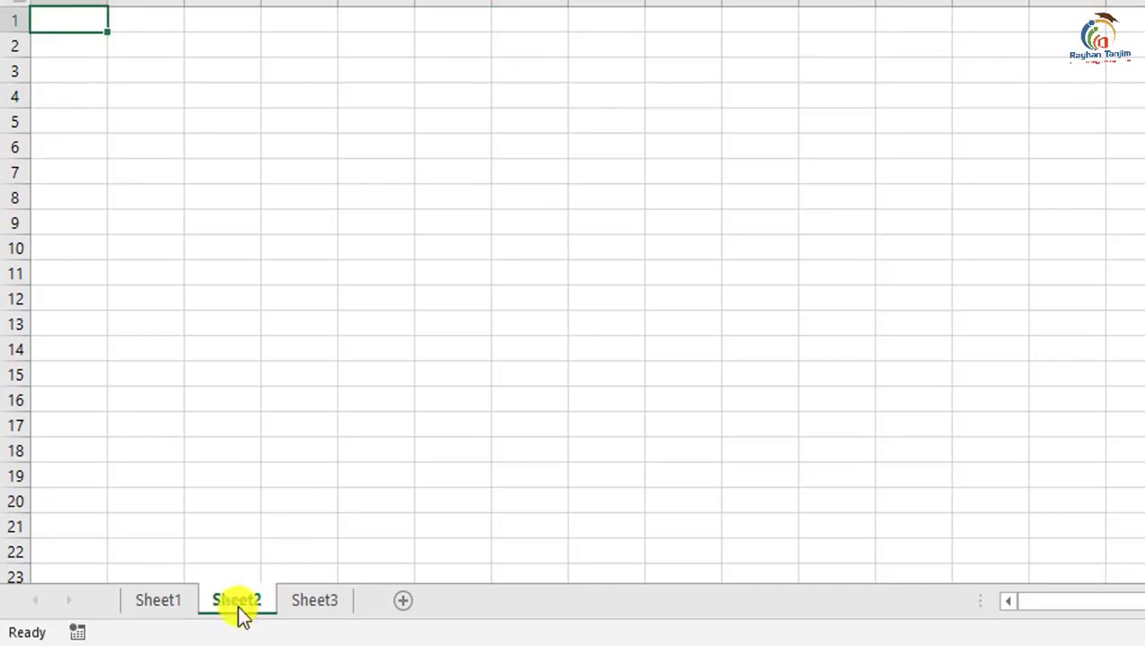
pyautogui.click(173, 607)
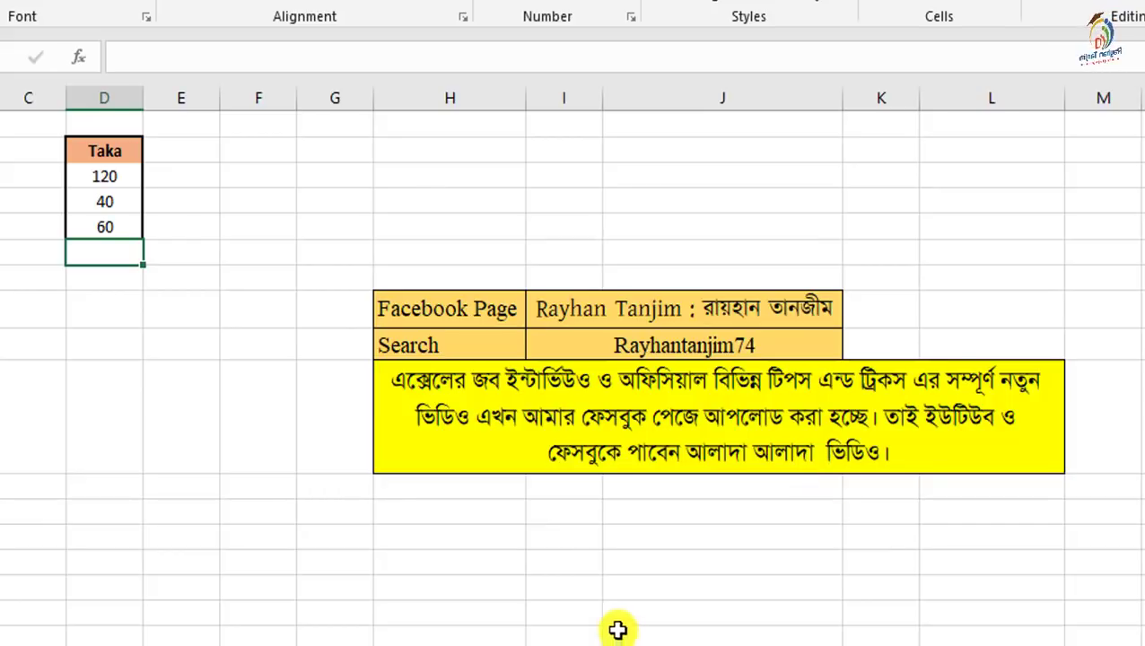
pyautogui.moveTo(107, 177); pyautogui.dragTo(119, 261)
pyautogui.click(118, 260)
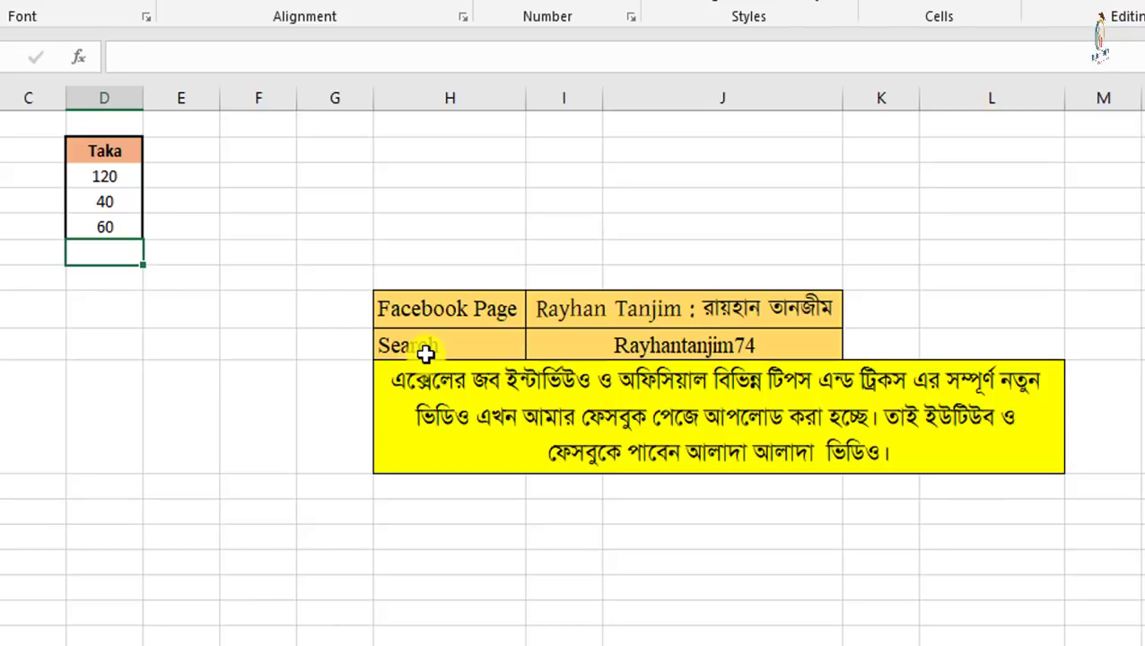
# Step: Total the Taka values on Sheet1 with =SUM(D3:D5), giving 220
pyautogui.write('=sum')
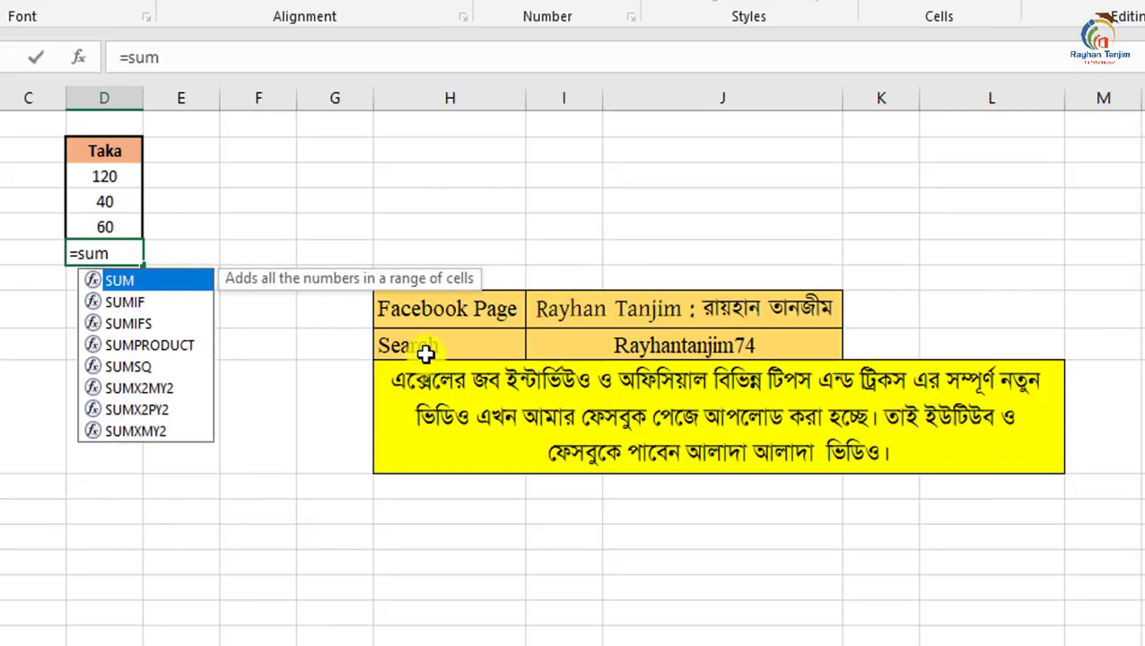
pyautogui.write('(')
pyautogui.moveTo(107, 184); pyautogui.dragTo(123, 228)
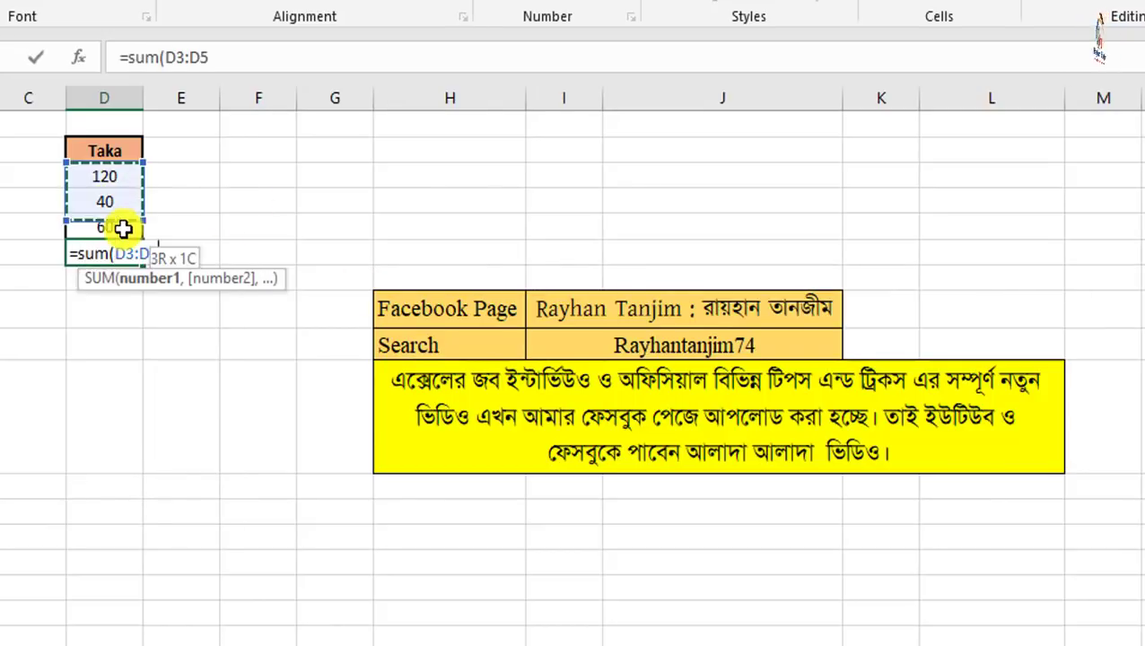
pyautogui.write(')')
pyautogui.press('Return')
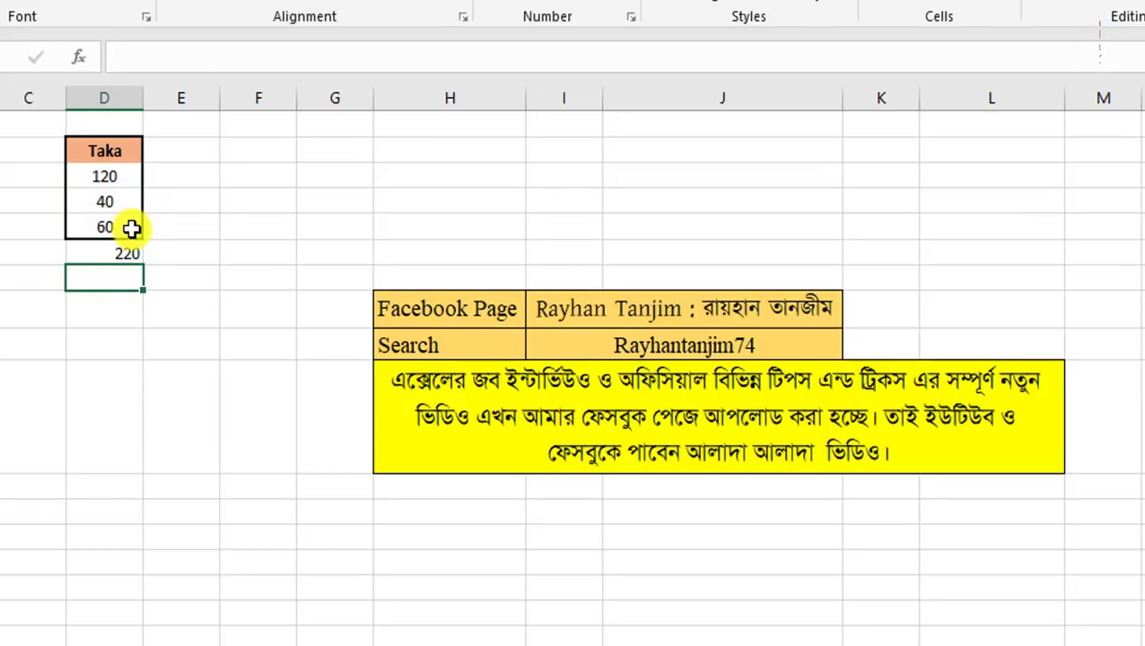
pyautogui.click(122, 253)
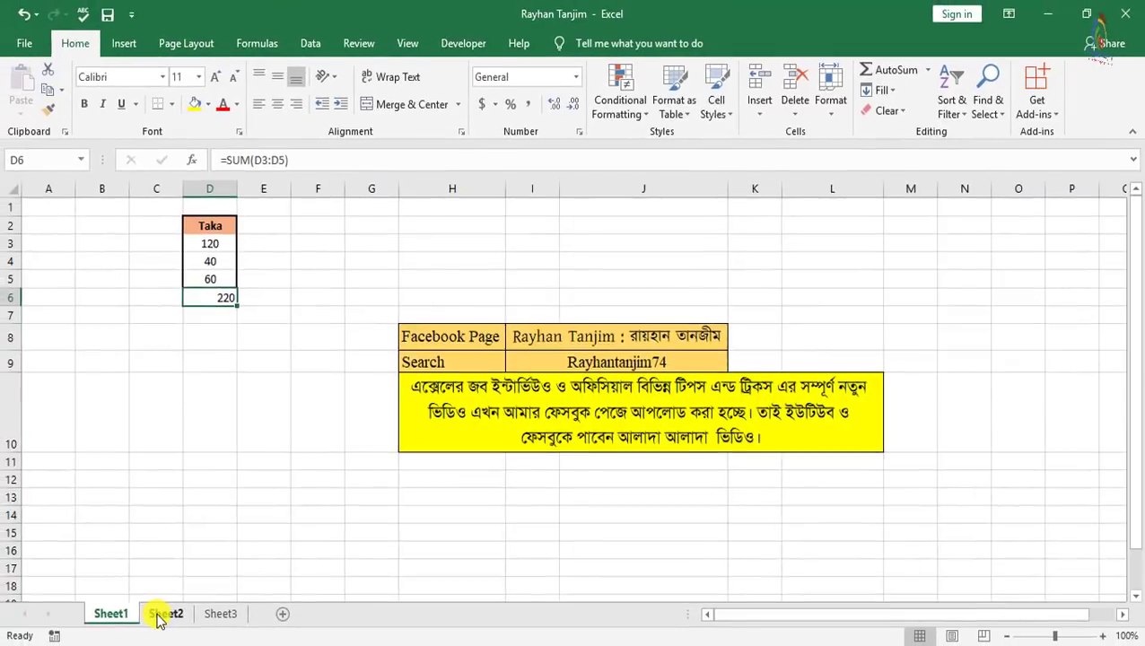
# Step: On Sheet2, enter 36, 25, 36 in K4:K6 and total them with =SUM(K4:K6), giving 97
pyautogui.click(161, 615)
pyautogui.click(215, 246)
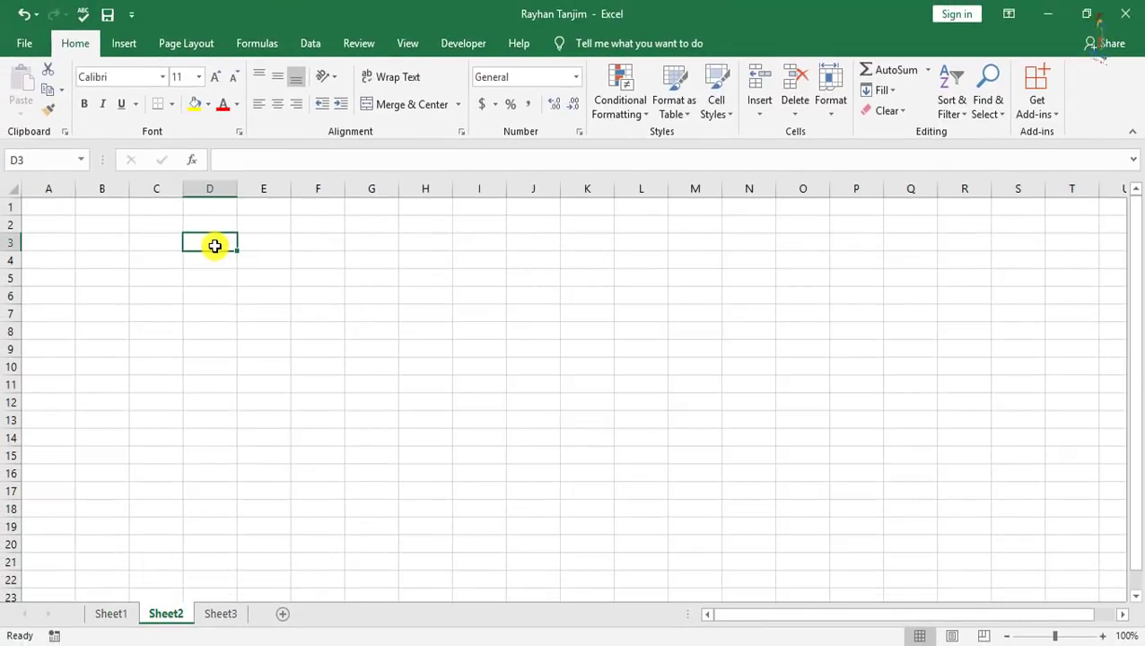
pyautogui.click(576, 261)
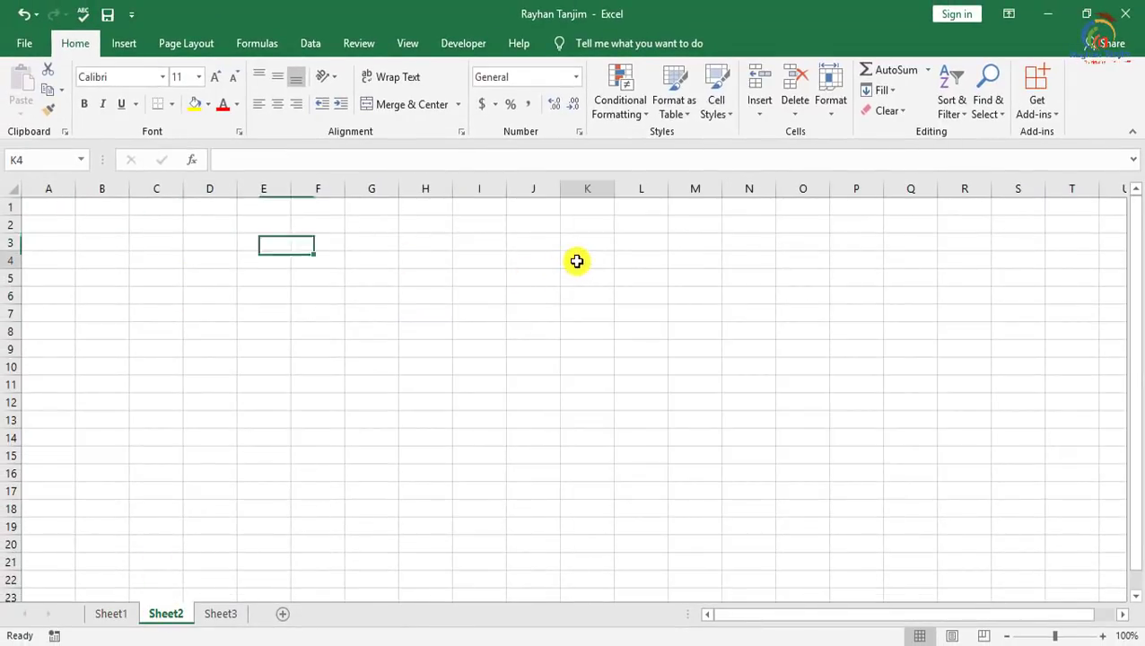
pyautogui.write('36')
pyautogui.press('Return')
pyautogui.write('25')
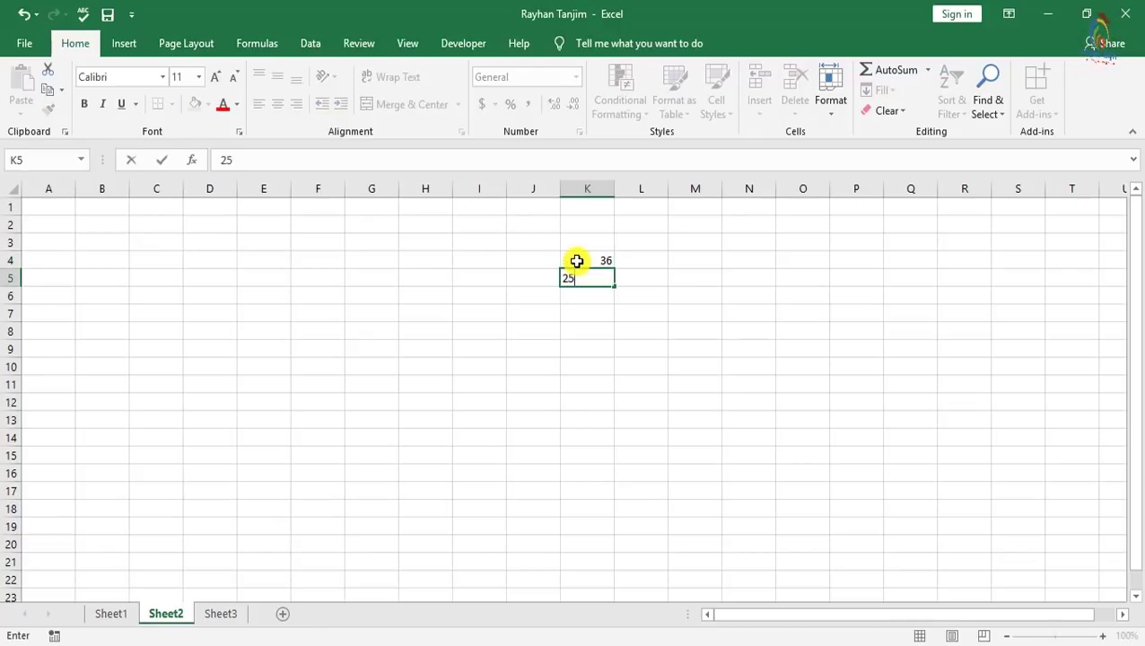
pyautogui.press('Return')
pyautogui.write('36')
pyautogui.press('Return')
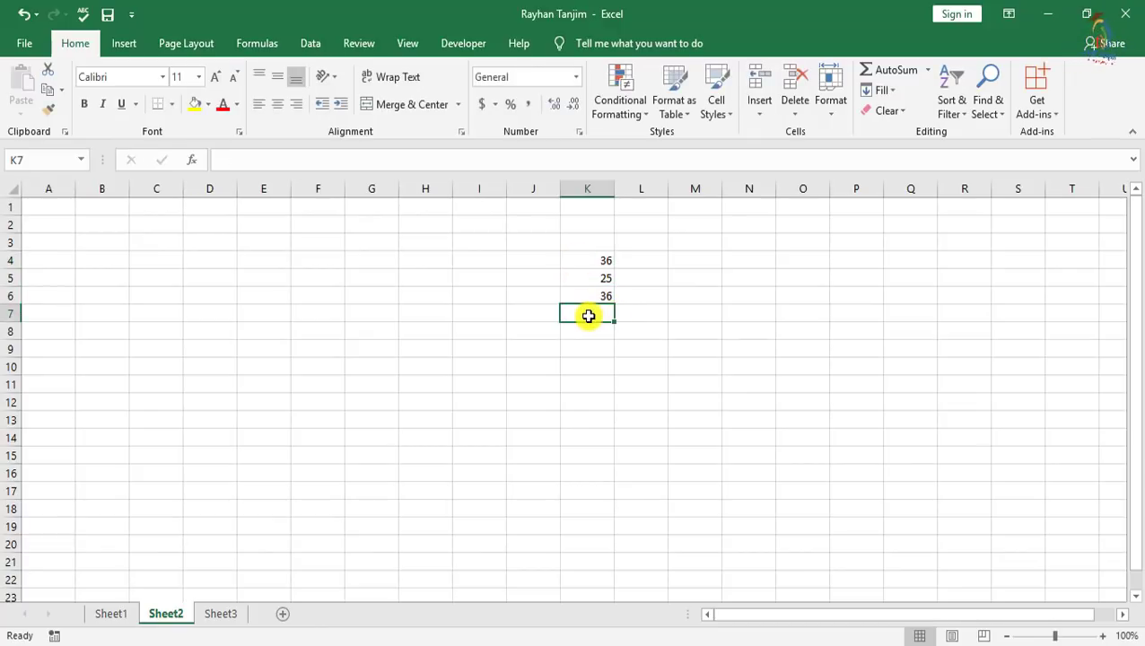
pyautogui.write('=sum')
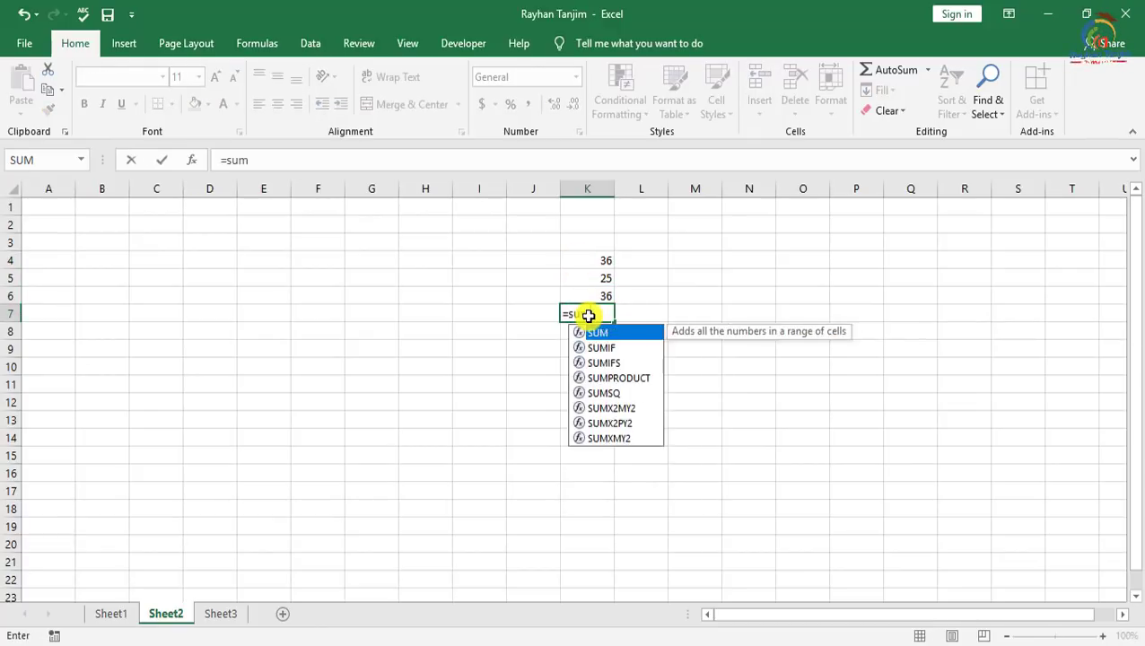
pyautogui.write('(')
pyautogui.moveTo(592, 260); pyautogui.dragTo(597, 301)
pyautogui.press('Return')
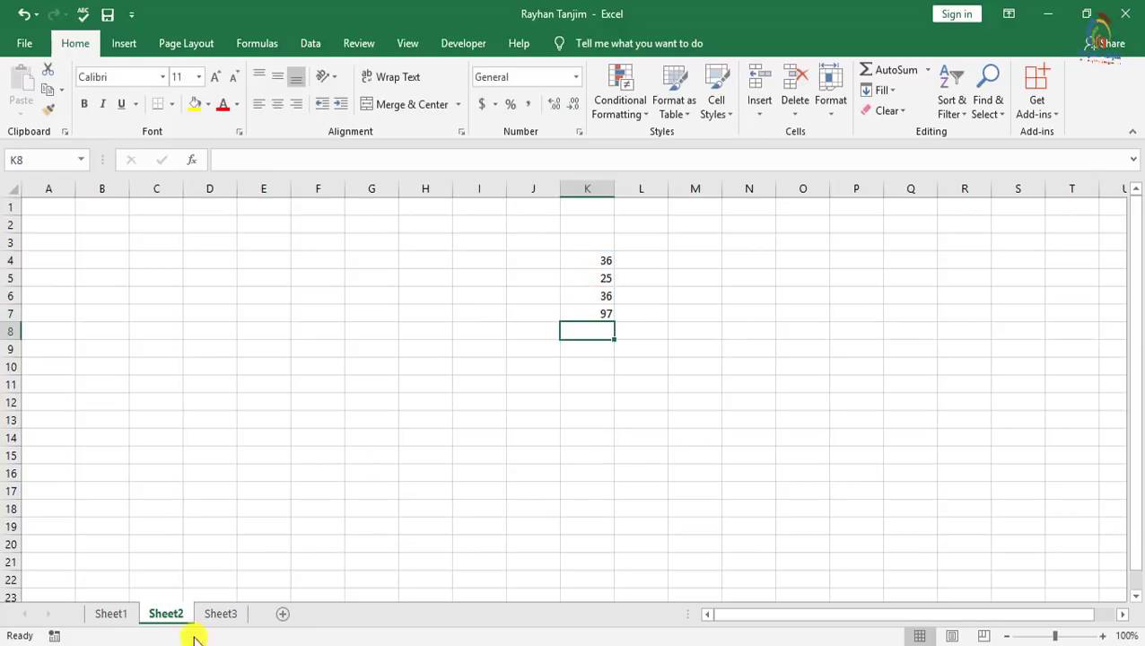
# Step: On Sheet3, enter 2, 6 and 9 into F9:F11
pyautogui.click(220, 614)
pyautogui.click(336, 349)
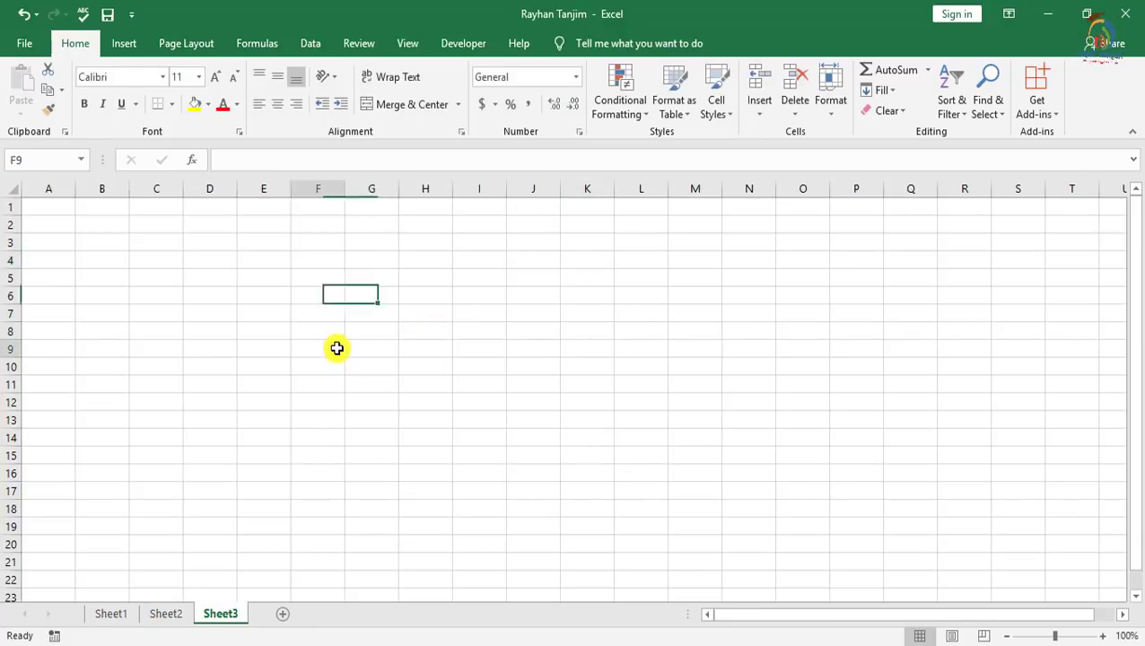
pyautogui.write('2')
pyautogui.press('Return')
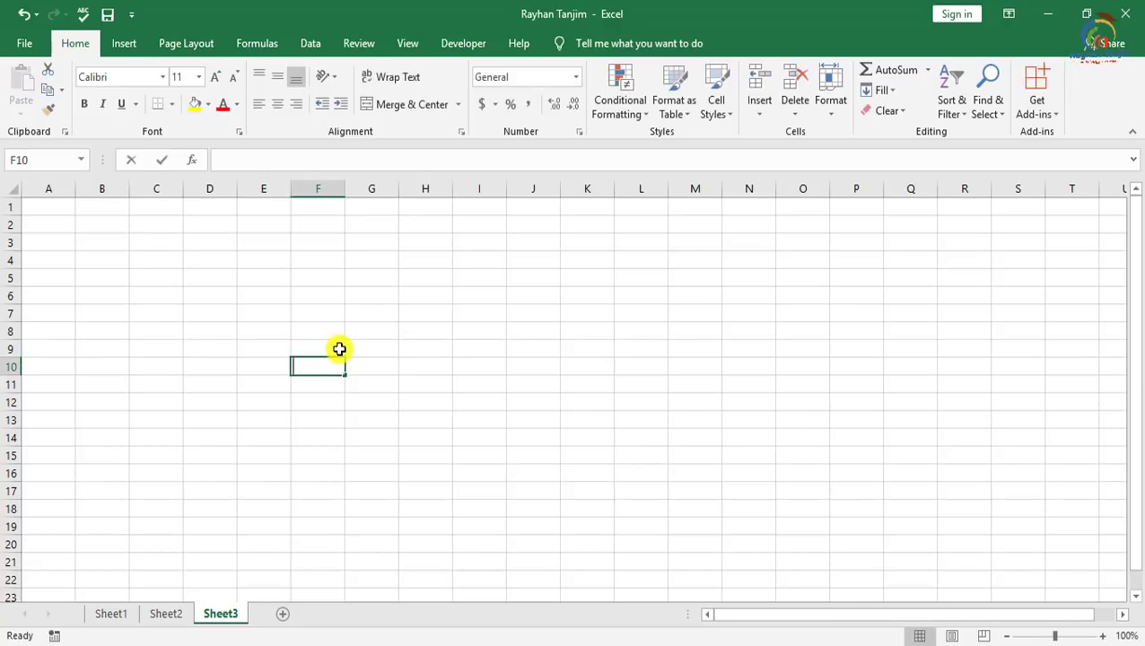
pyautogui.write('6')
pyautogui.press('Return')
pyautogui.write('9')
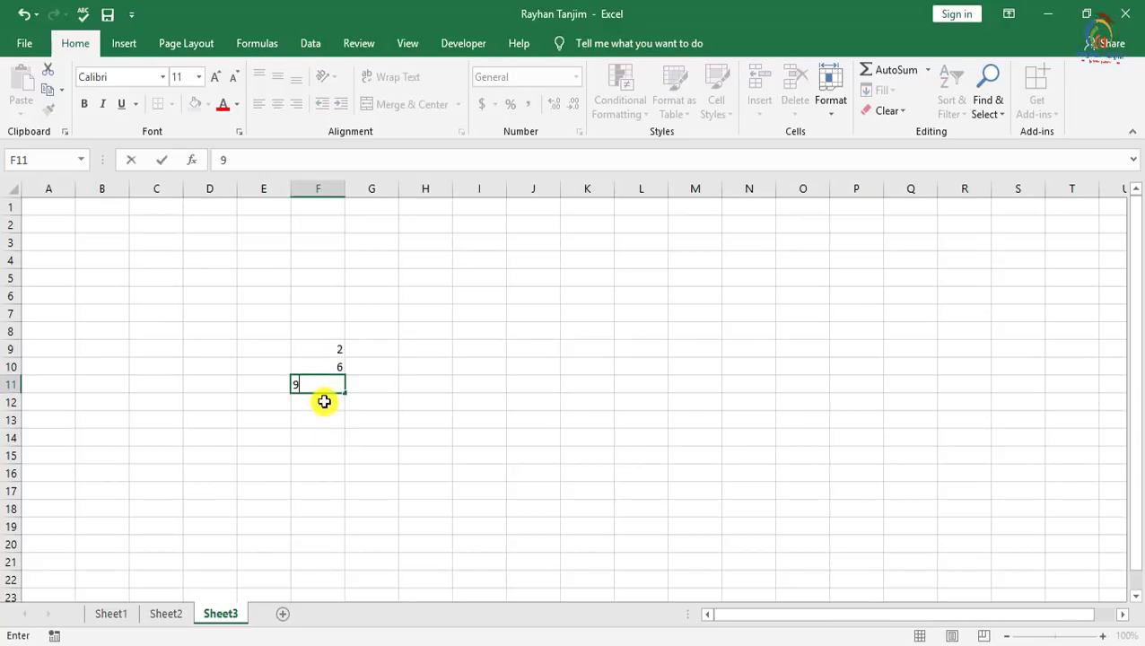
pyautogui.click(324, 401)
# Step: Total F9:F11 with =SUM(F9:F11) in F12, giving 17, and add a blank Sheet4
pyautogui.write('=sum')
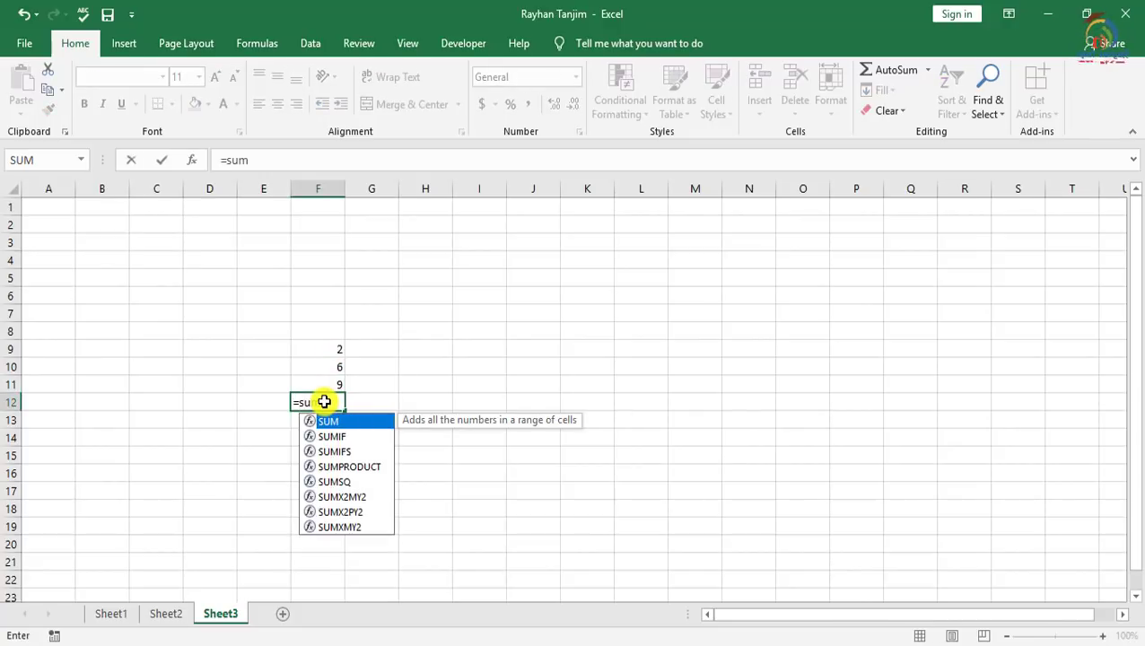
pyautogui.write('(')
pyautogui.moveTo(322, 351); pyautogui.dragTo(324, 381)
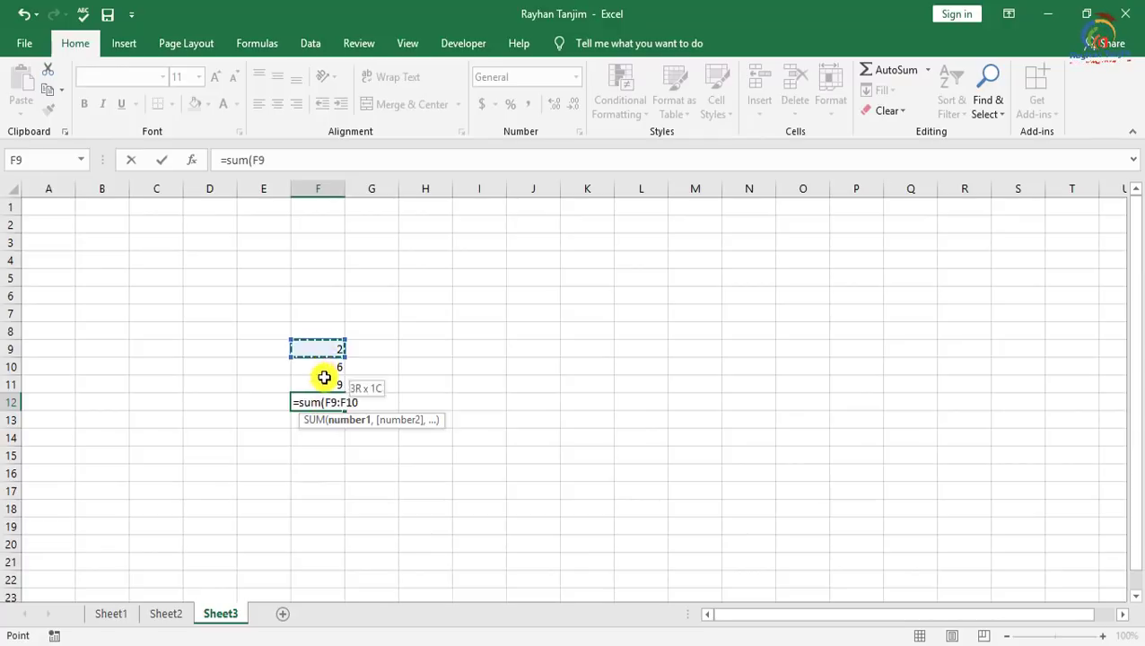
pyautogui.write(')')
pyautogui.press('Return')
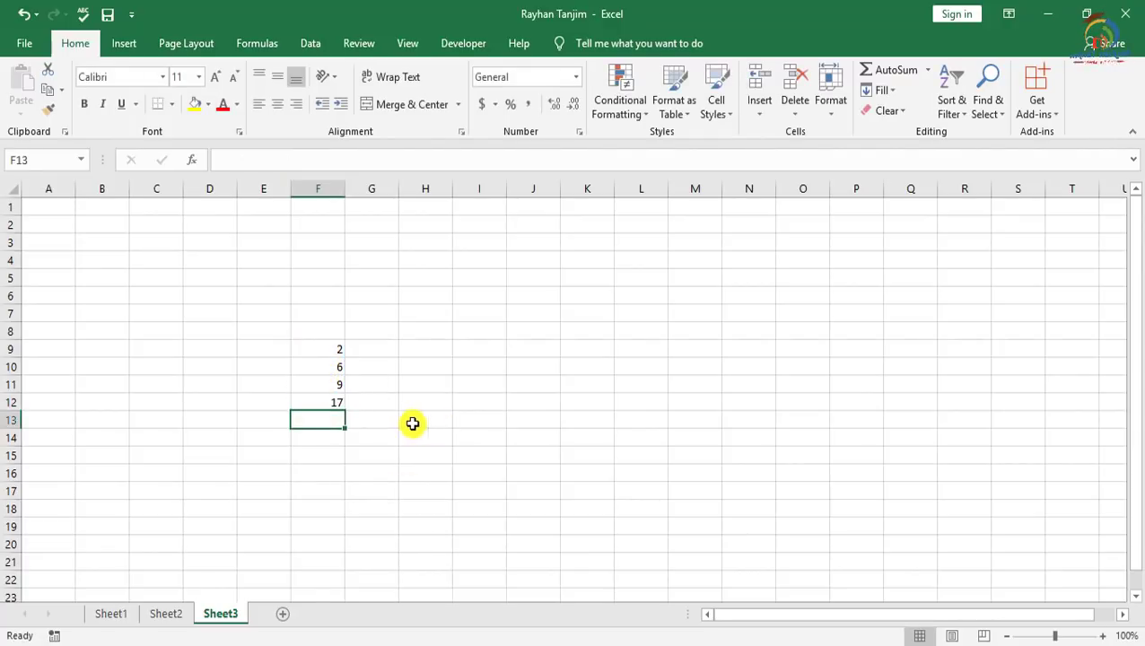
pyautogui.click(286, 616)
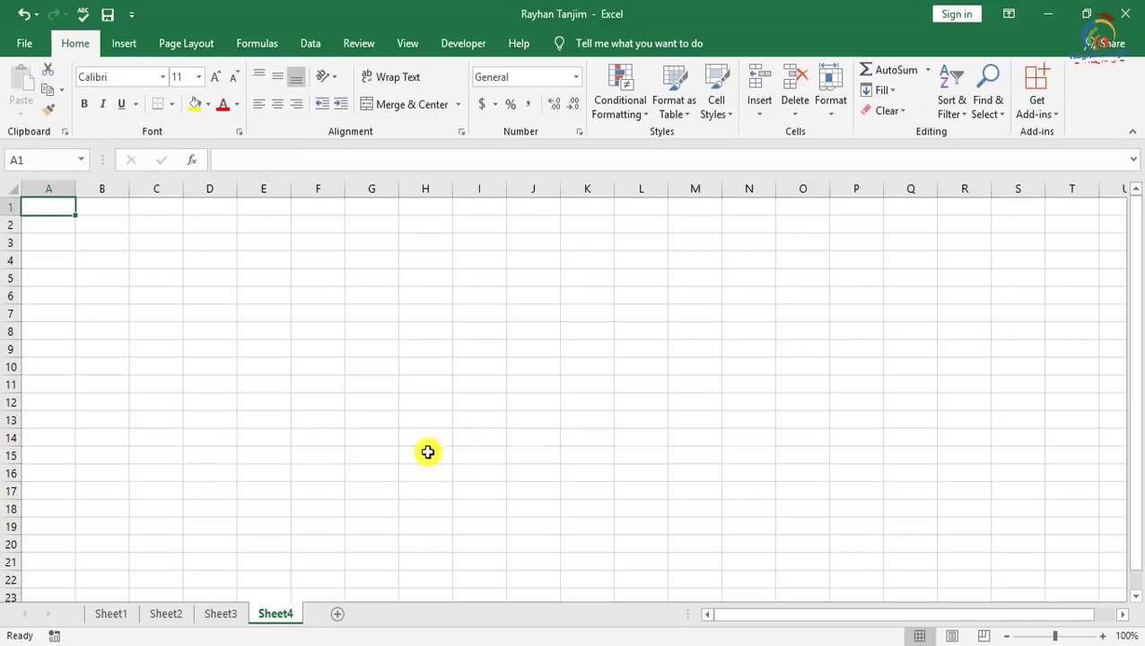
# Step: Review the totals on Sheet1, Sheet2 (97) and Sheet3 (17), then return to Sheet4
pyautogui.click(115, 617)
pyautogui.hotkey('ctrl', 'pagedown')
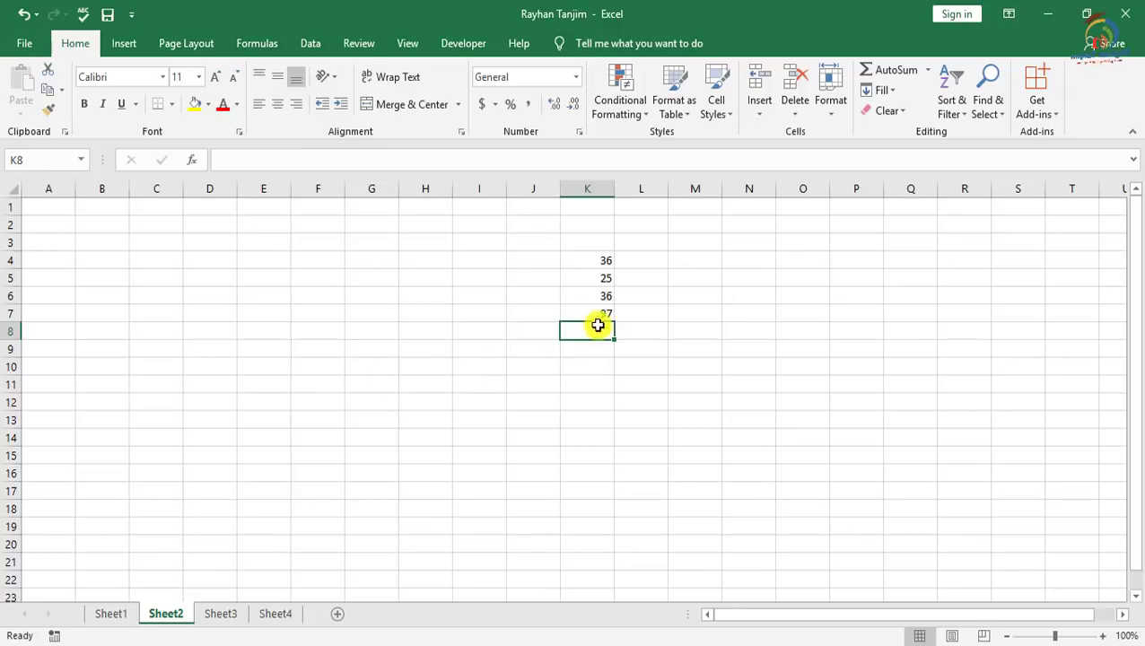
pyautogui.click(601, 314)
pyautogui.click(219, 616)
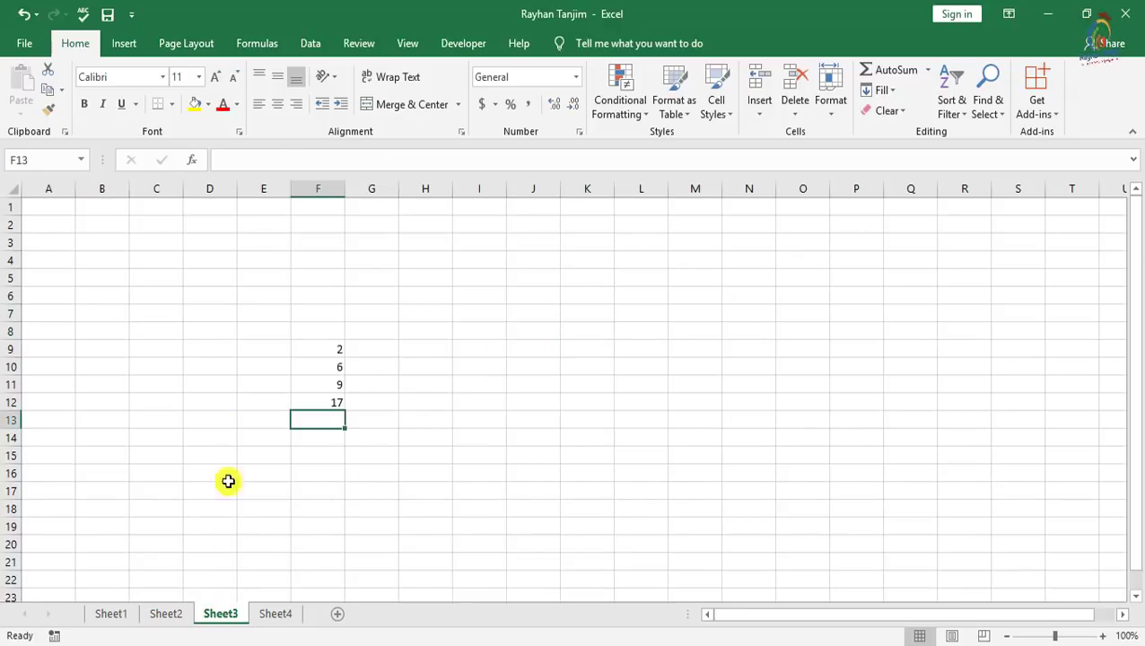
pyautogui.click(334, 403)
pyautogui.click(275, 614)
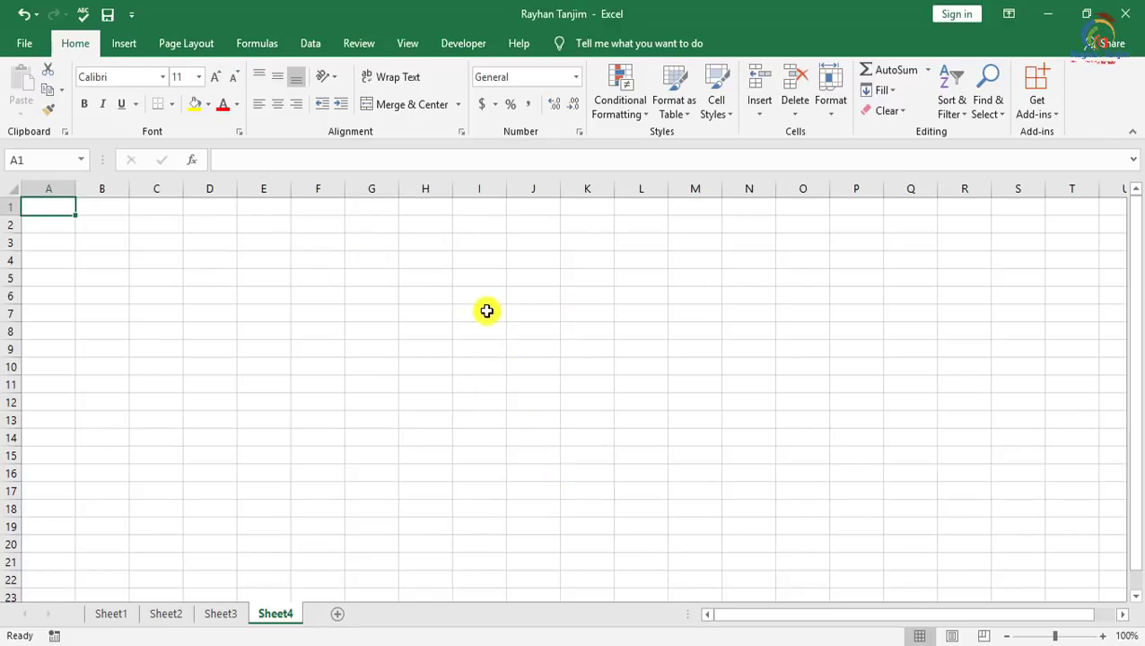
# Step: Fill cell H7 on Sheet4 with yellow and select it again
pyautogui.click(444, 311)
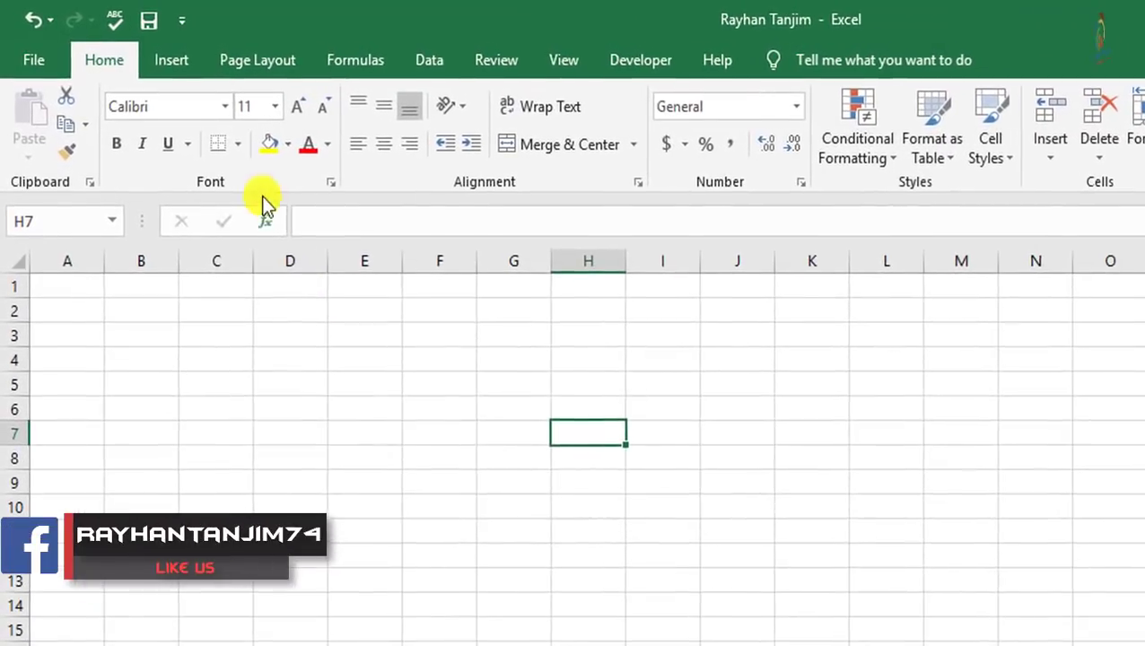
pyautogui.click(207, 104)
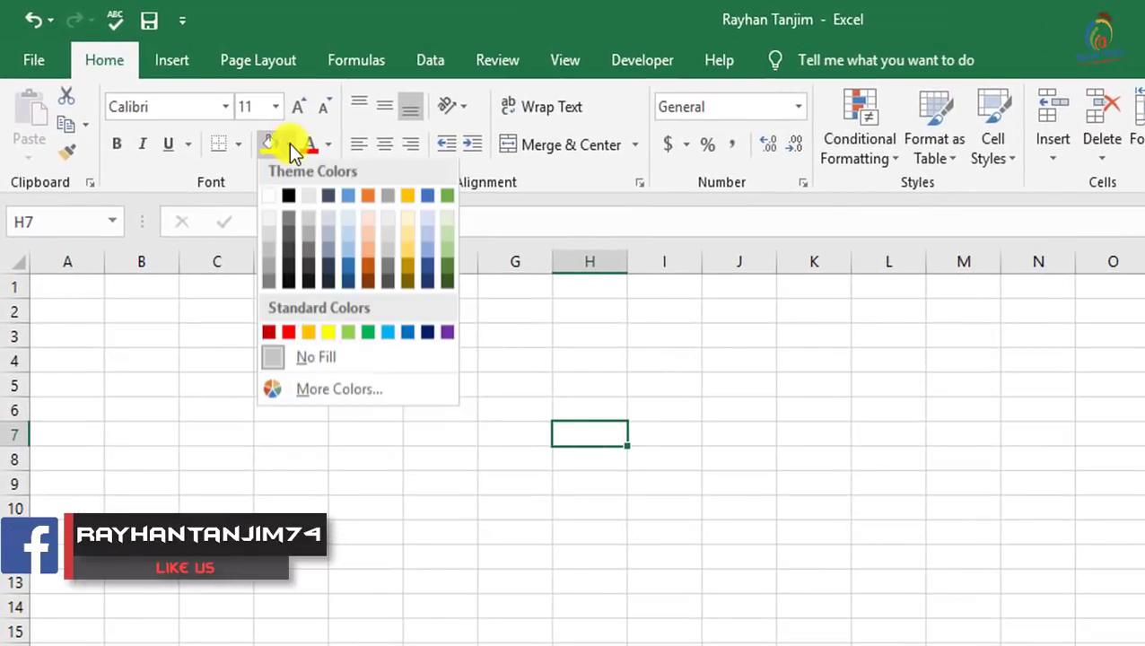
pyautogui.click(329, 332)
pyautogui.click(722, 508)
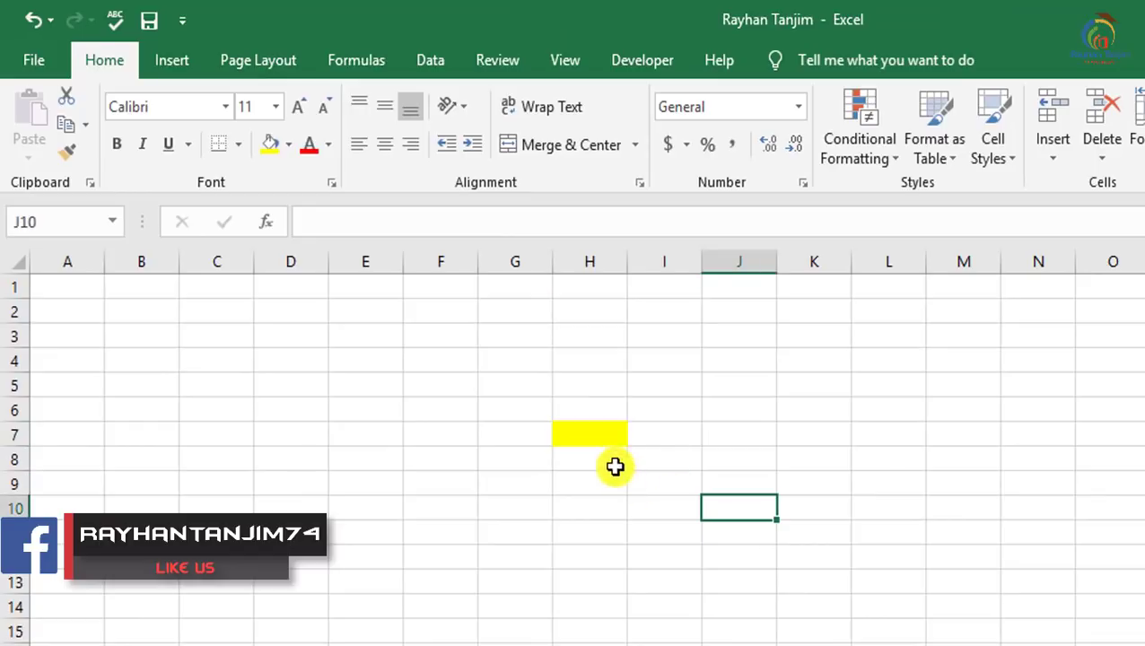
pyautogui.click(610, 437)
# Step: Enter =SUM(Sheet1!D6,Sheet2!K7,Sheet3!F12) in H7, showing the combined total 334
pyautogui.write('=')
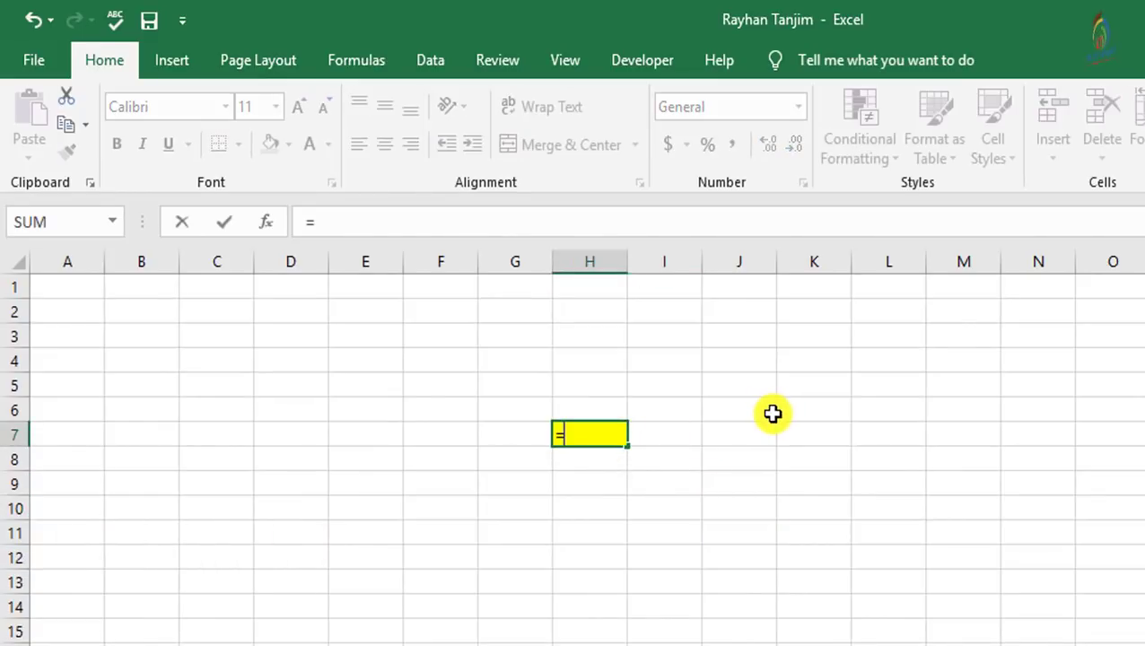
pyautogui.write('sum')
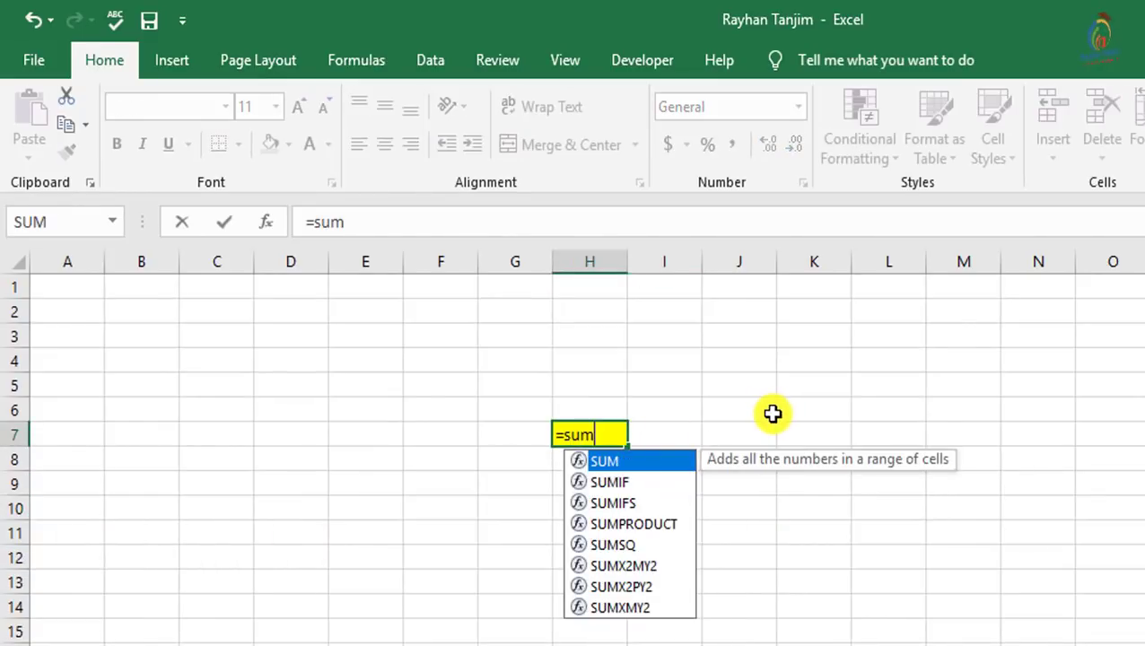
pyautogui.write('(')
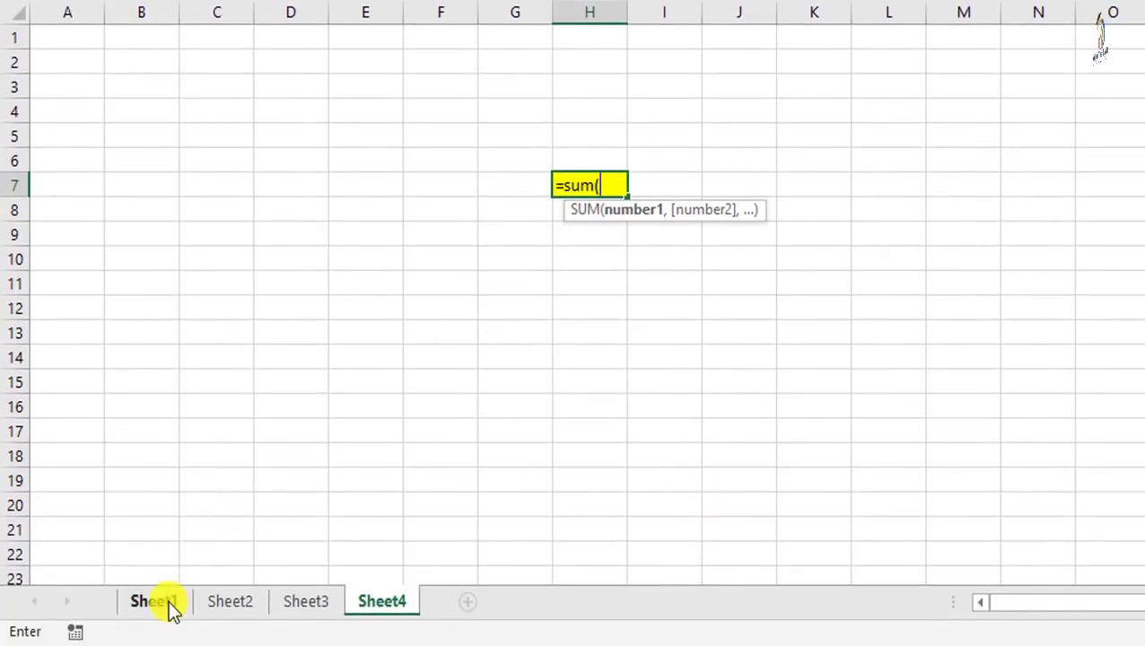
pyautogui.click(164, 610)
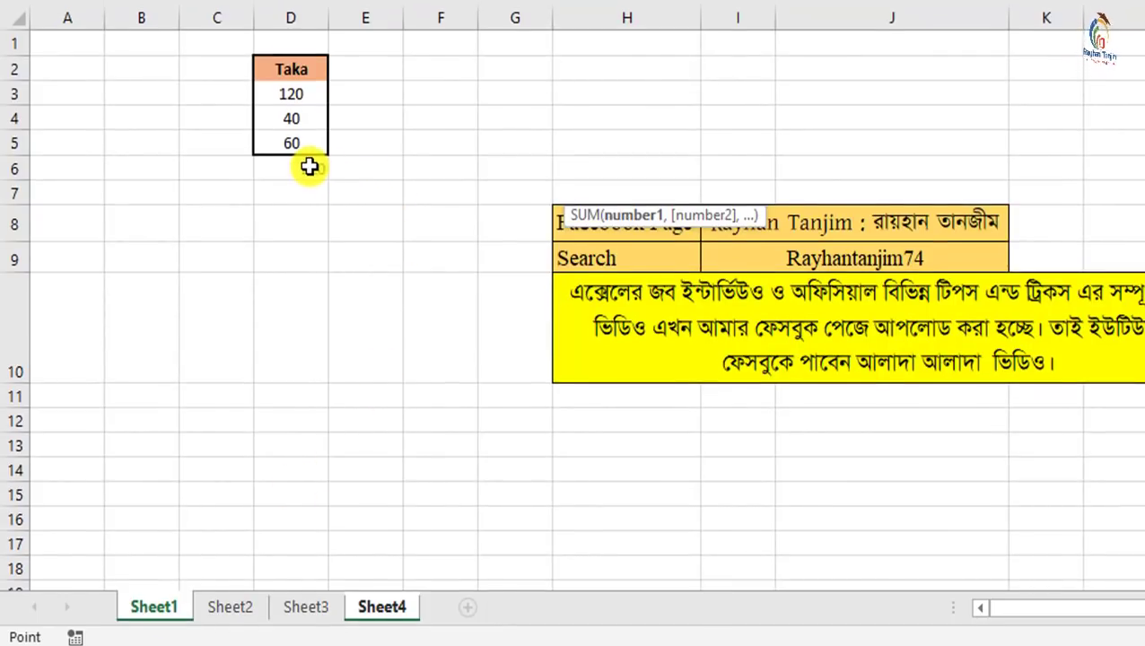
pyautogui.click(309, 166)
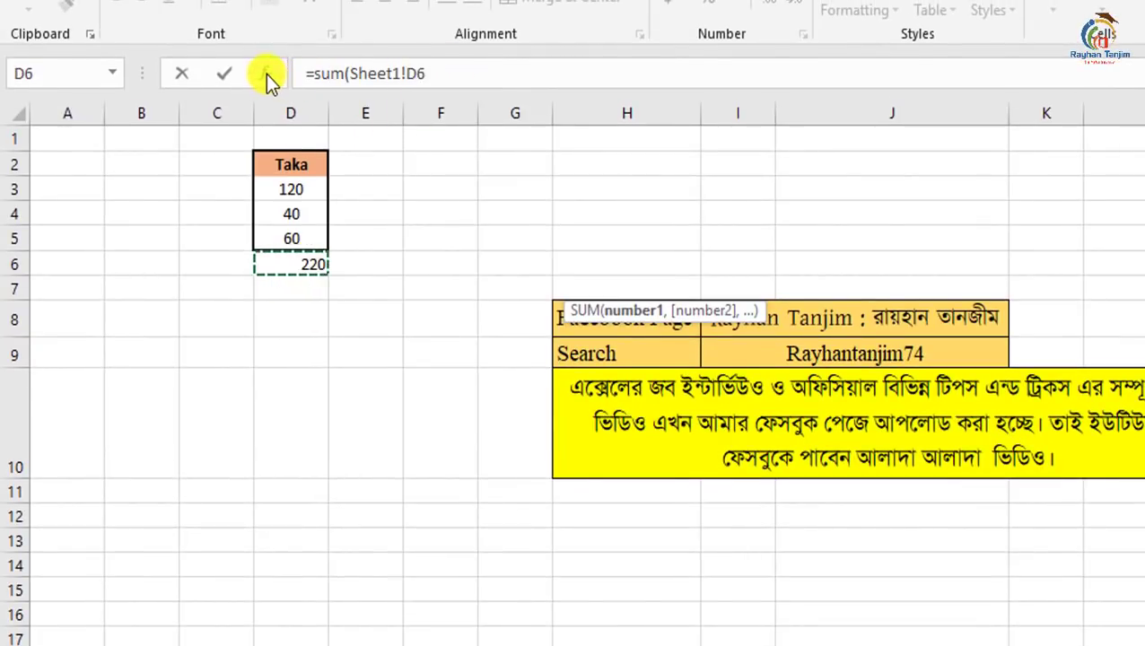
pyautogui.click(441, 74)
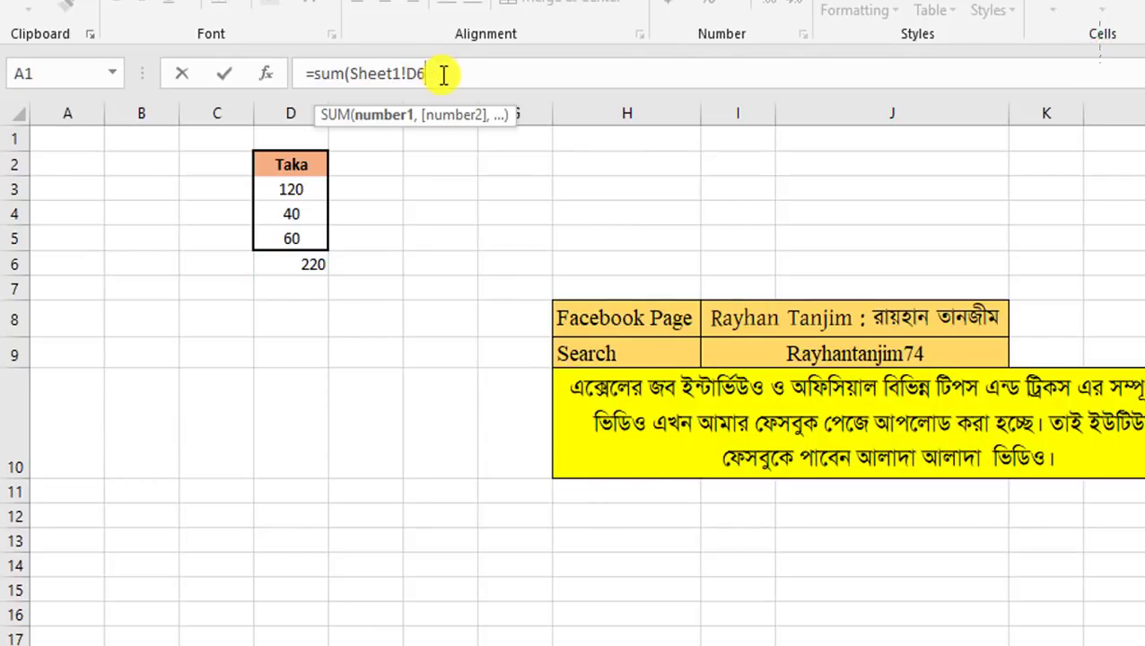
pyautogui.write(',')
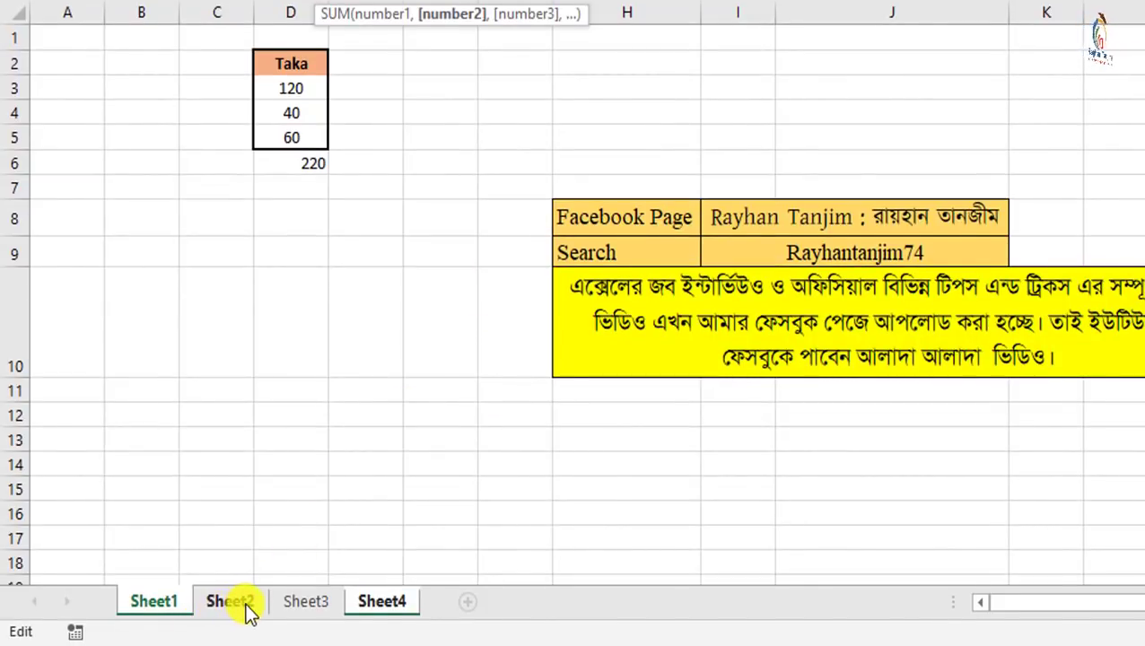
pyautogui.click(229, 605)
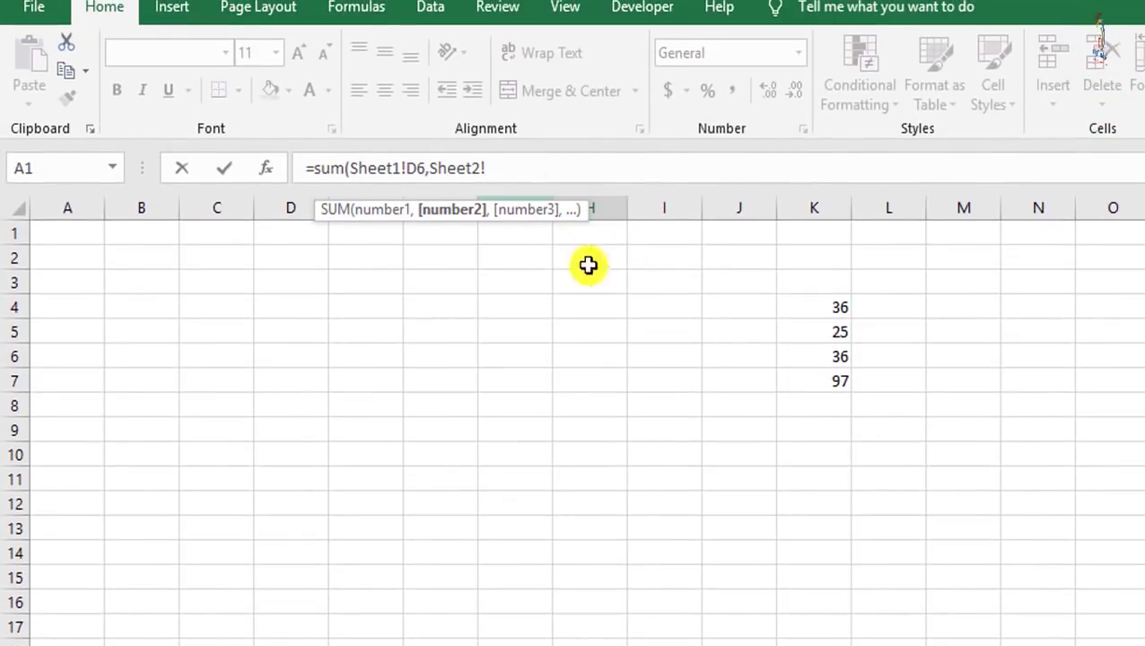
pyautogui.click(843, 383)
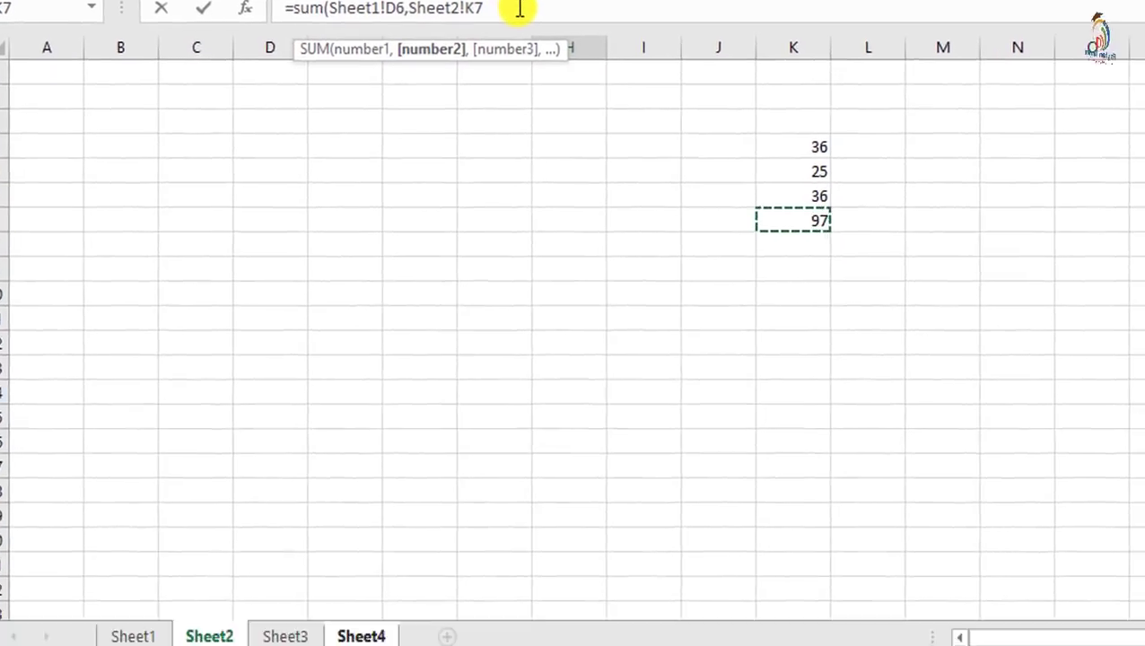
pyautogui.write(',')
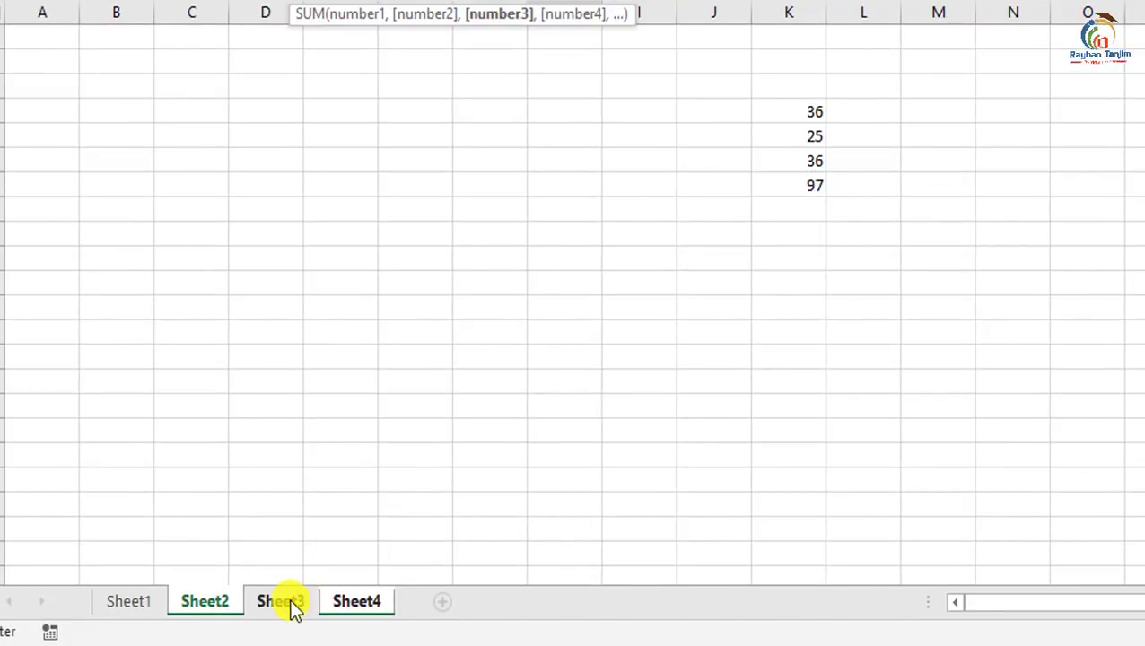
pyautogui.click(292, 603)
pyautogui.click(443, 313)
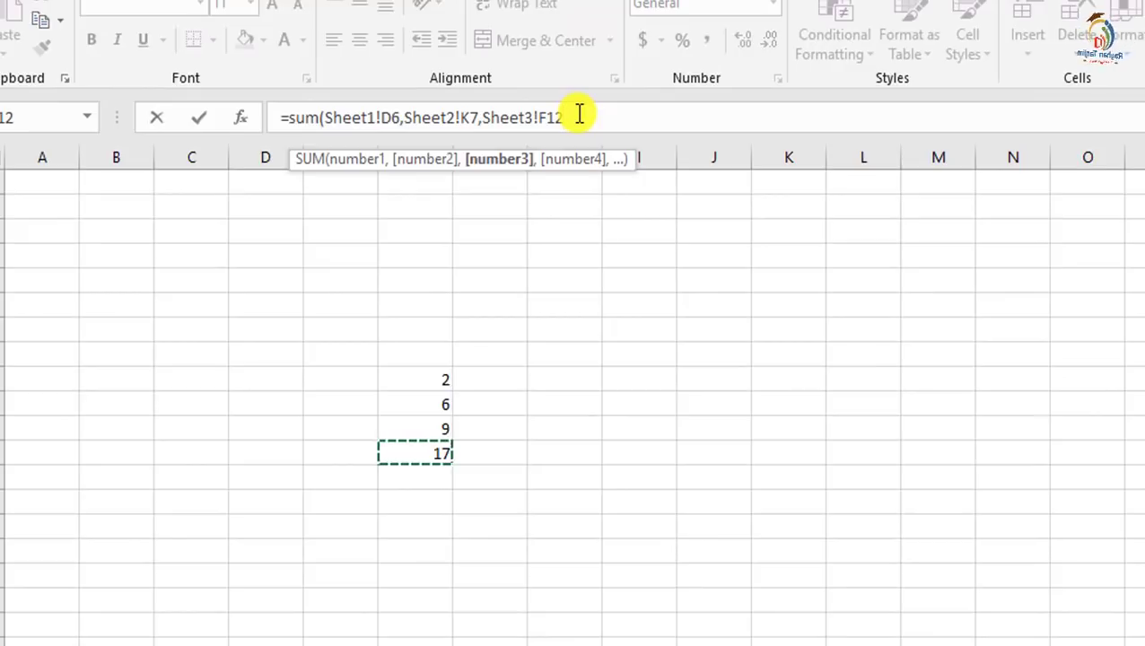
pyautogui.write(')')
pyautogui.press('Return')
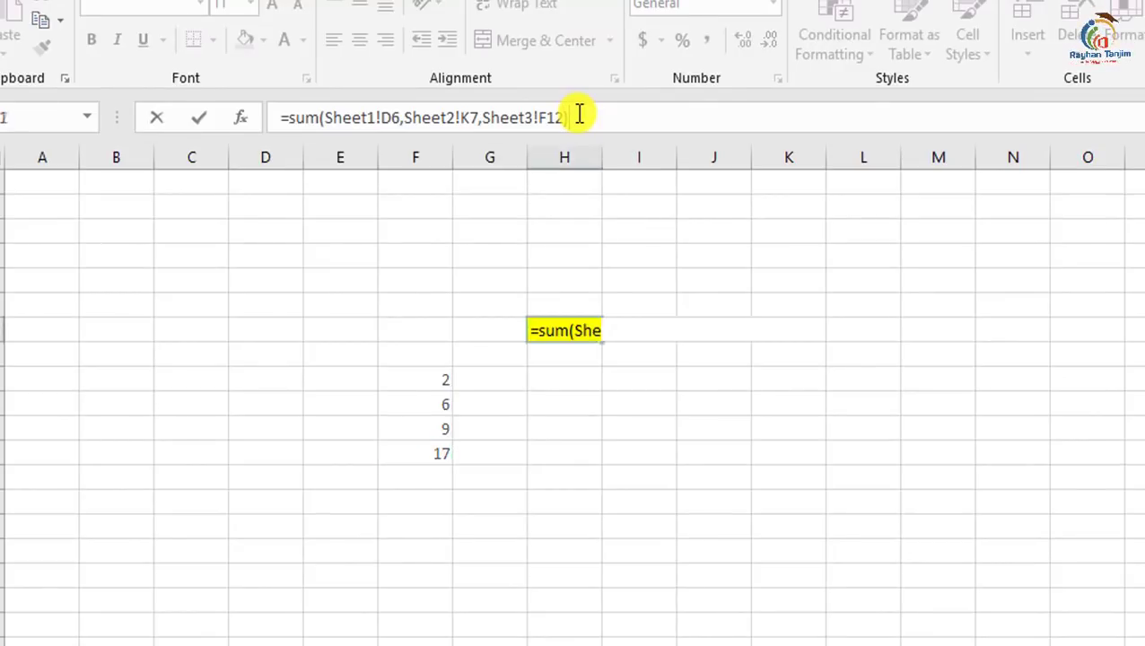
pyautogui.click(578, 328)
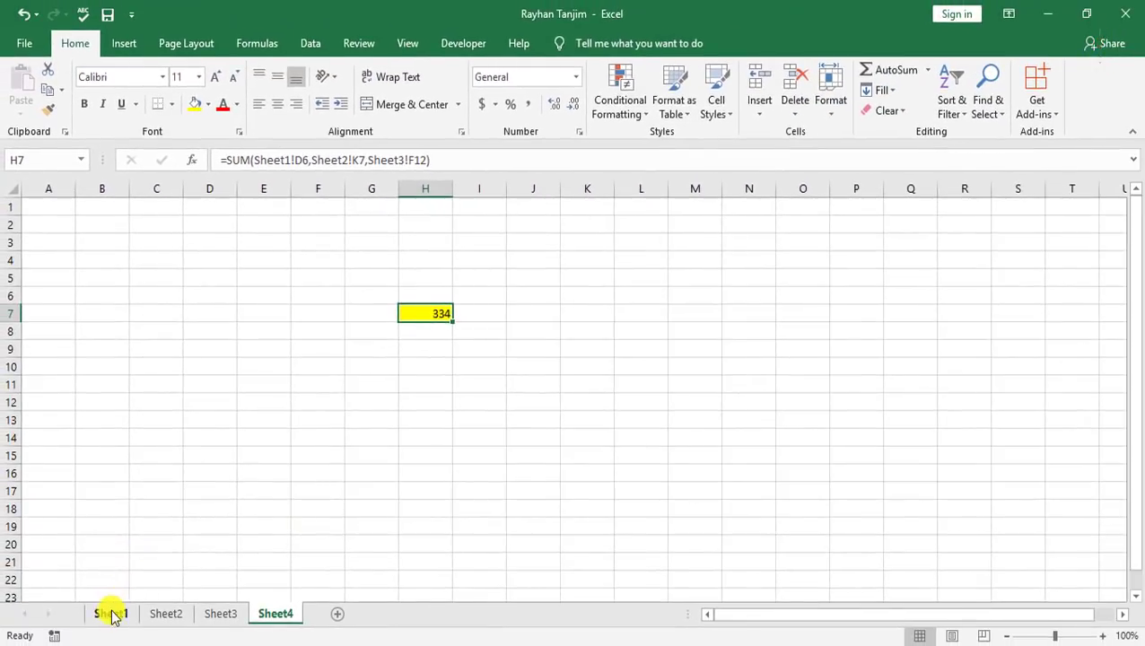
pyautogui.click(110, 614)
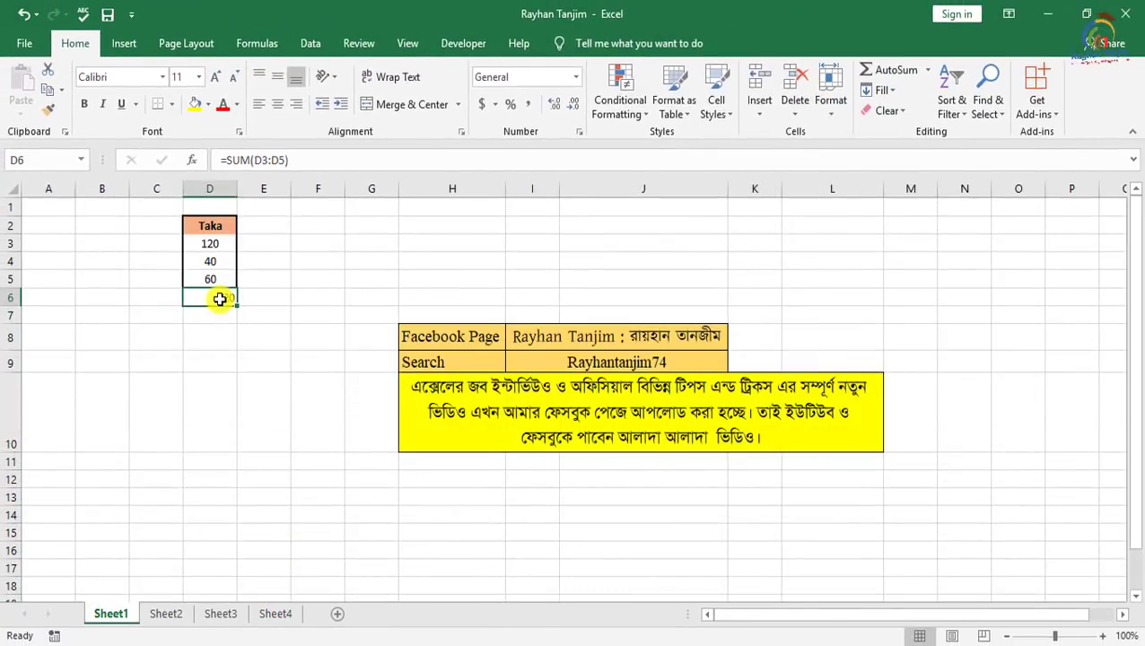
pyautogui.click(165, 614)
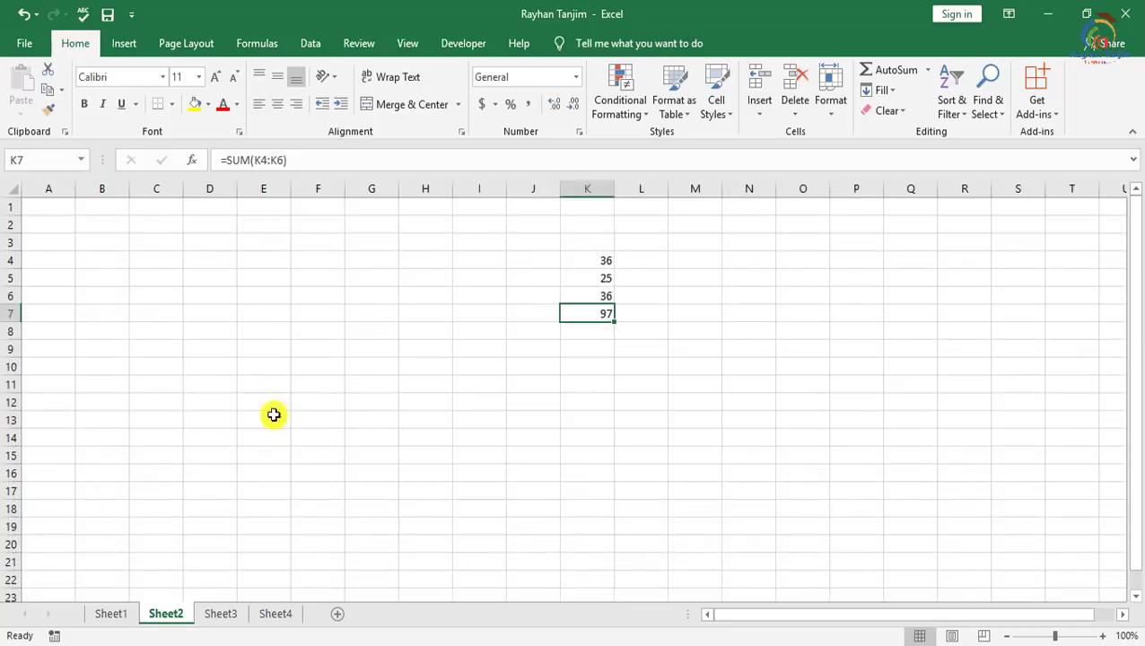
pyautogui.click(222, 615)
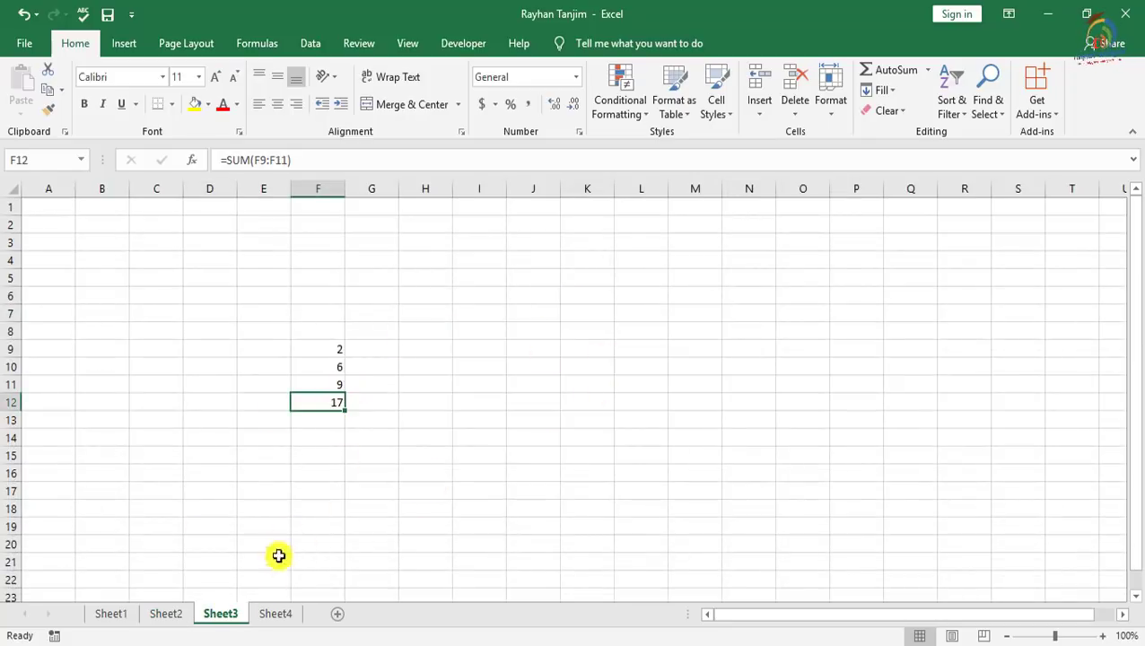
pyautogui.click(277, 615)
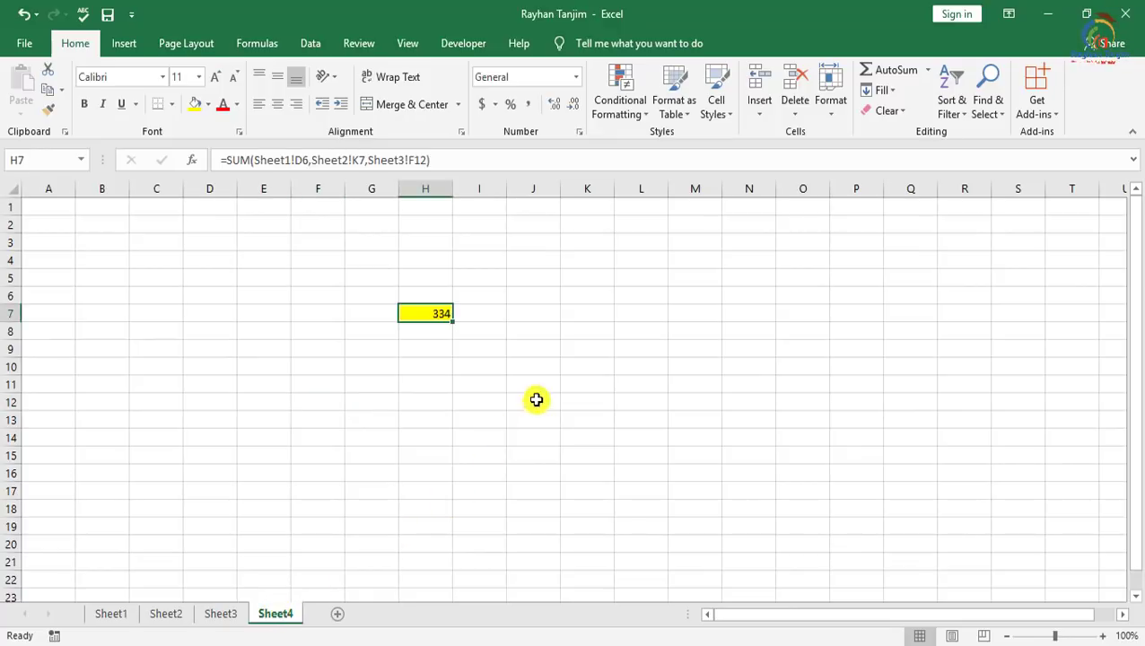
# Step: Enter =AVERAGE(Sheet1!D6,Sheet2!K7,Sheet3!F12) in J7, giving 111.3333
pyautogui.click(561, 313)
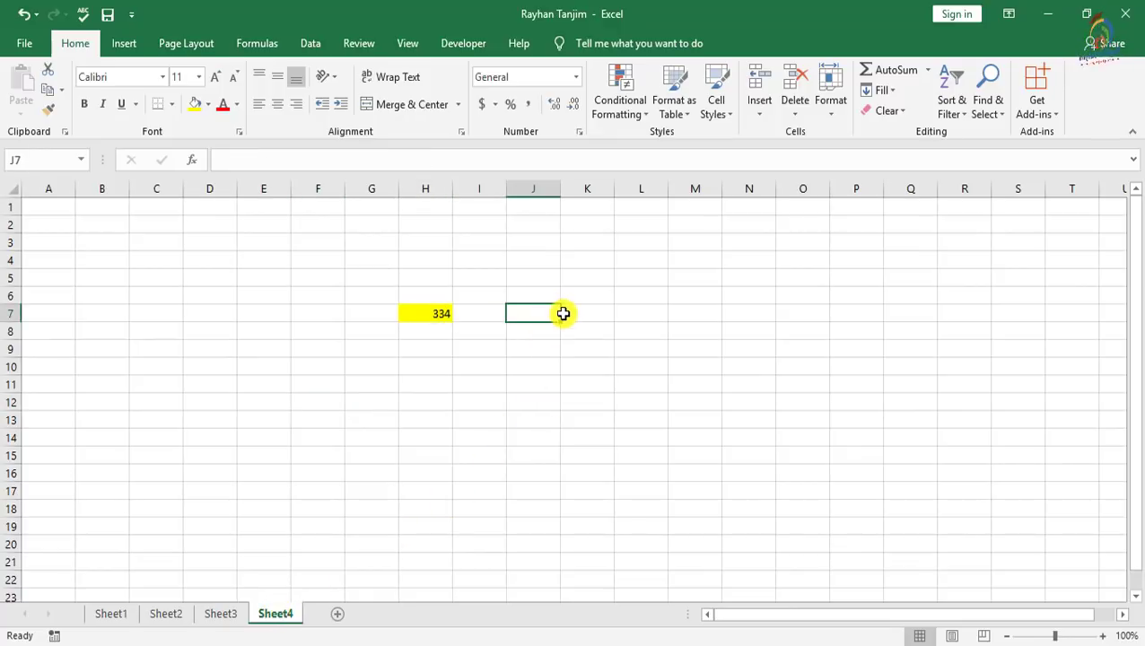
pyautogui.write('=av')
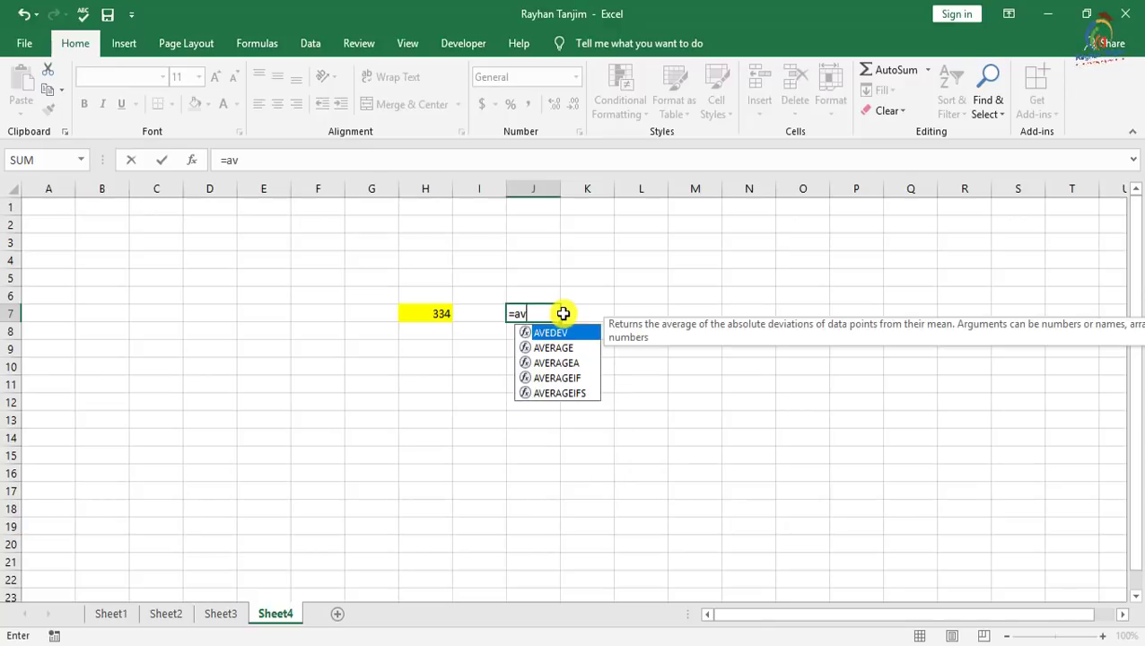
pyautogui.write('erage(')
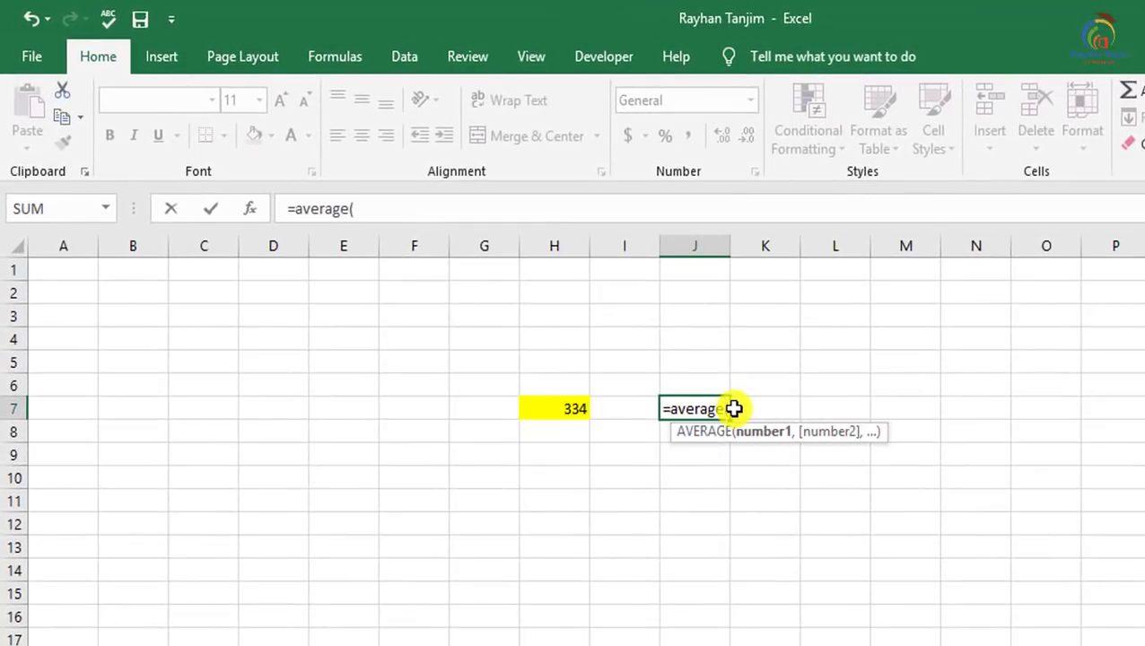
pyautogui.hotkey('ctrl', 'pageup')
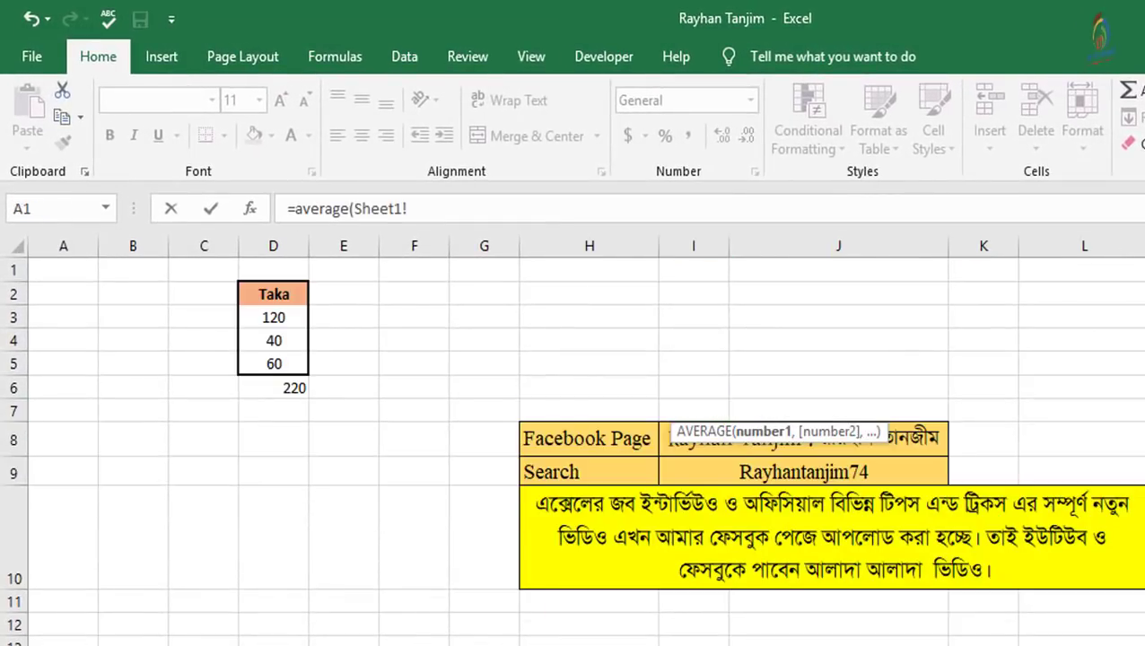
pyautogui.click(284, 389)
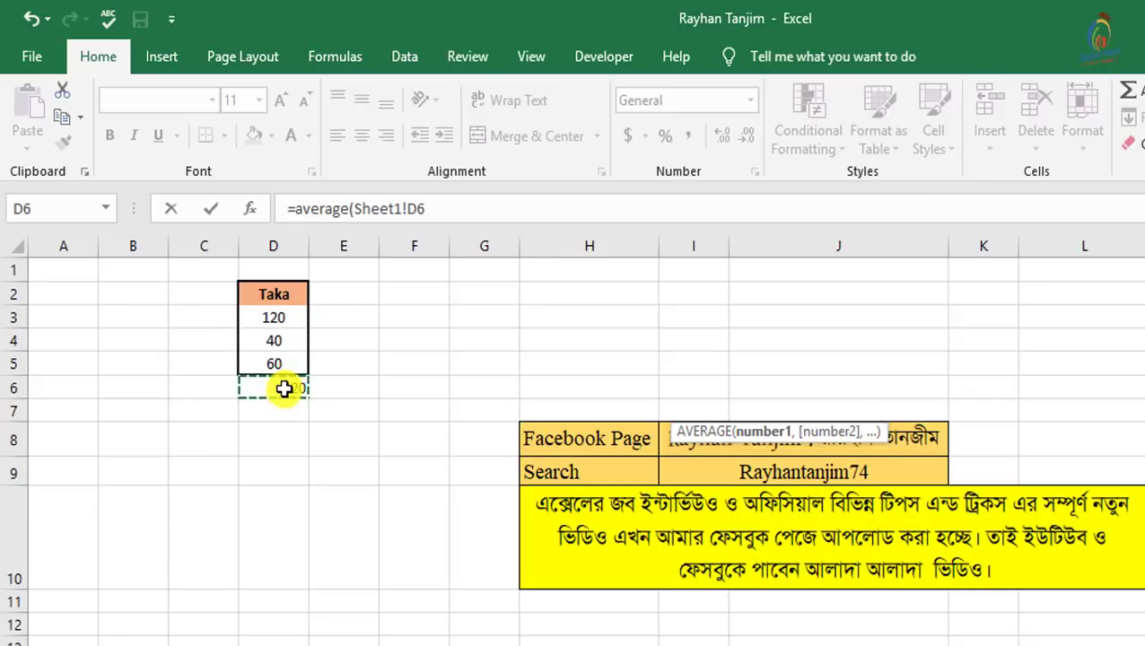
pyautogui.write(',')
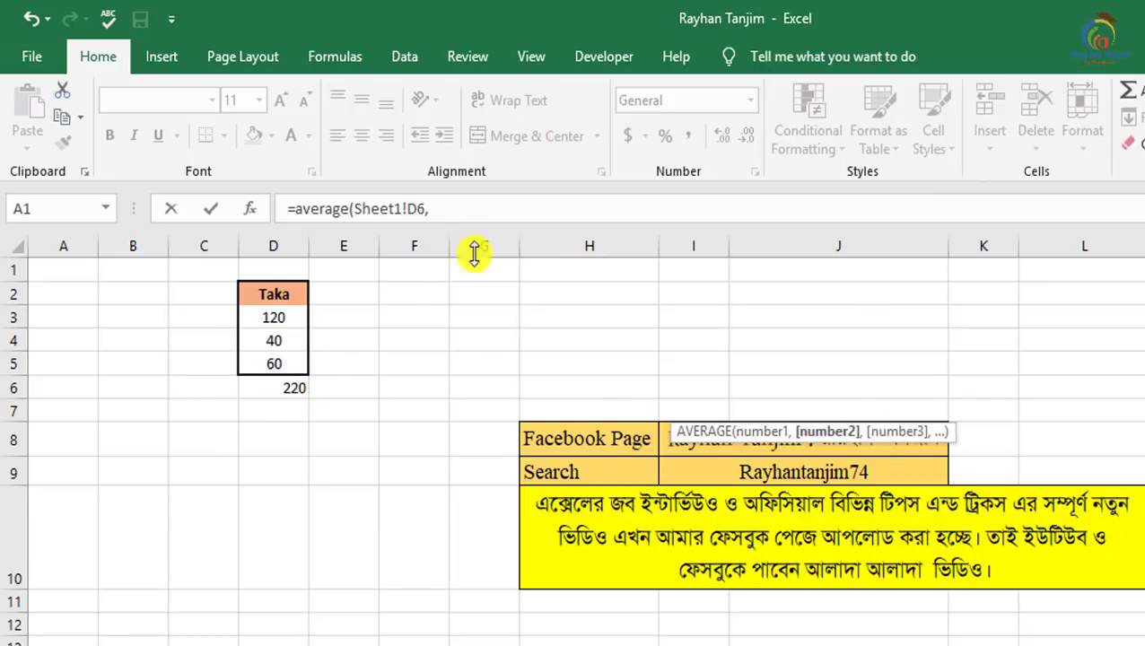
pyautogui.hotkey('ctrl', 'pagedown')
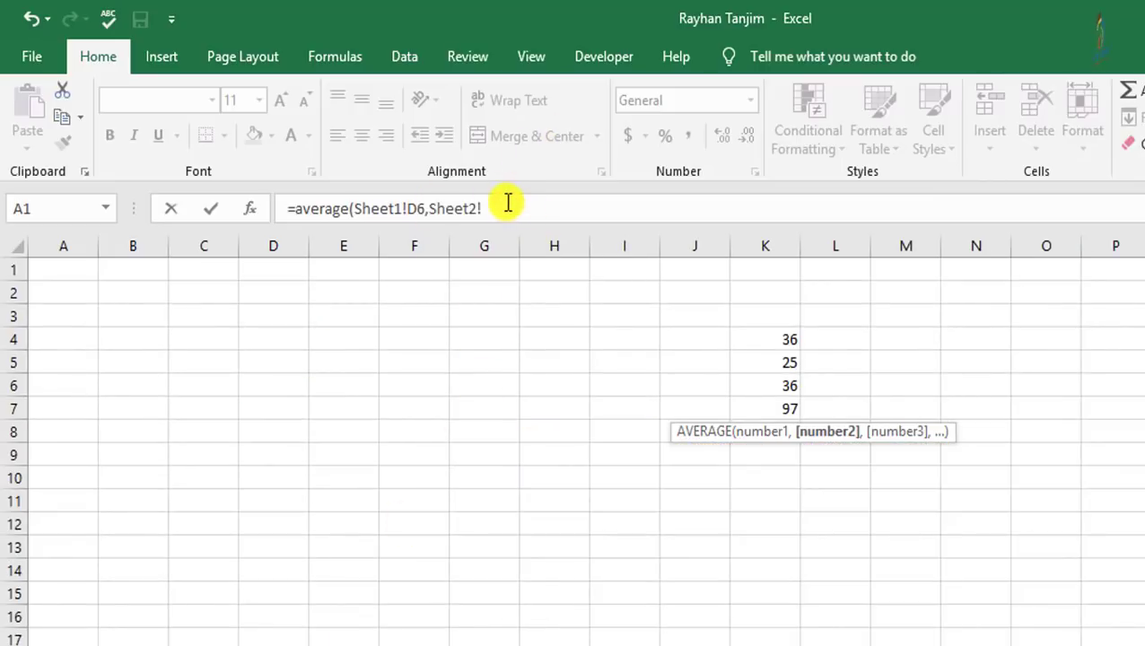
pyautogui.click(773, 408)
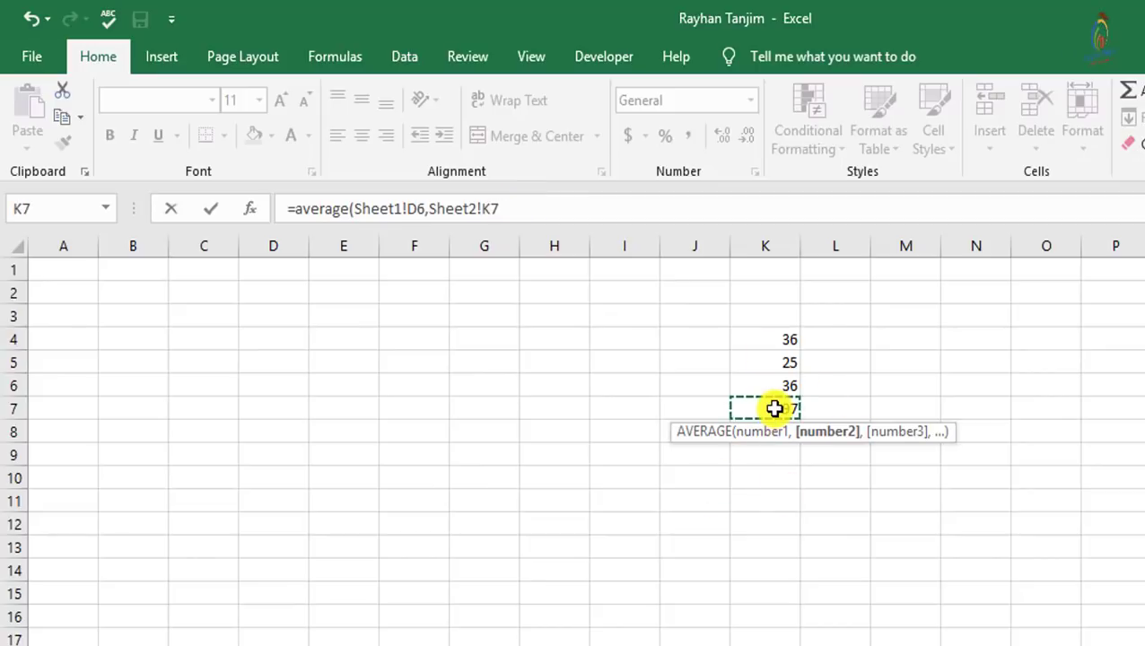
pyautogui.write(',')
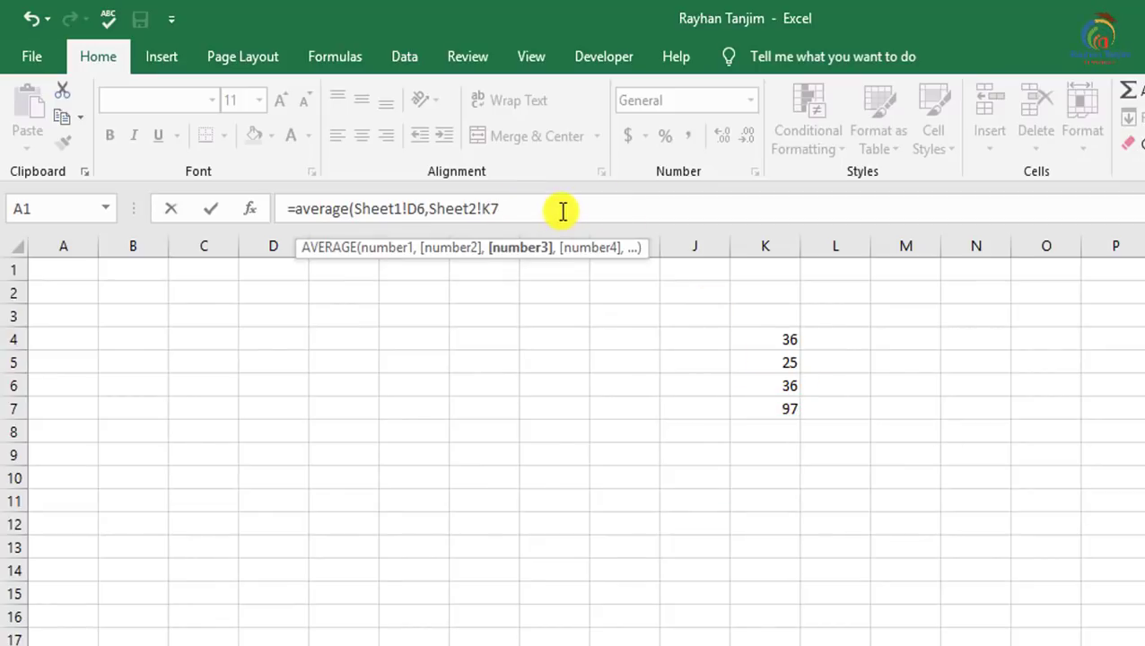
pyautogui.hotkey('ctrl', 'pagedown')
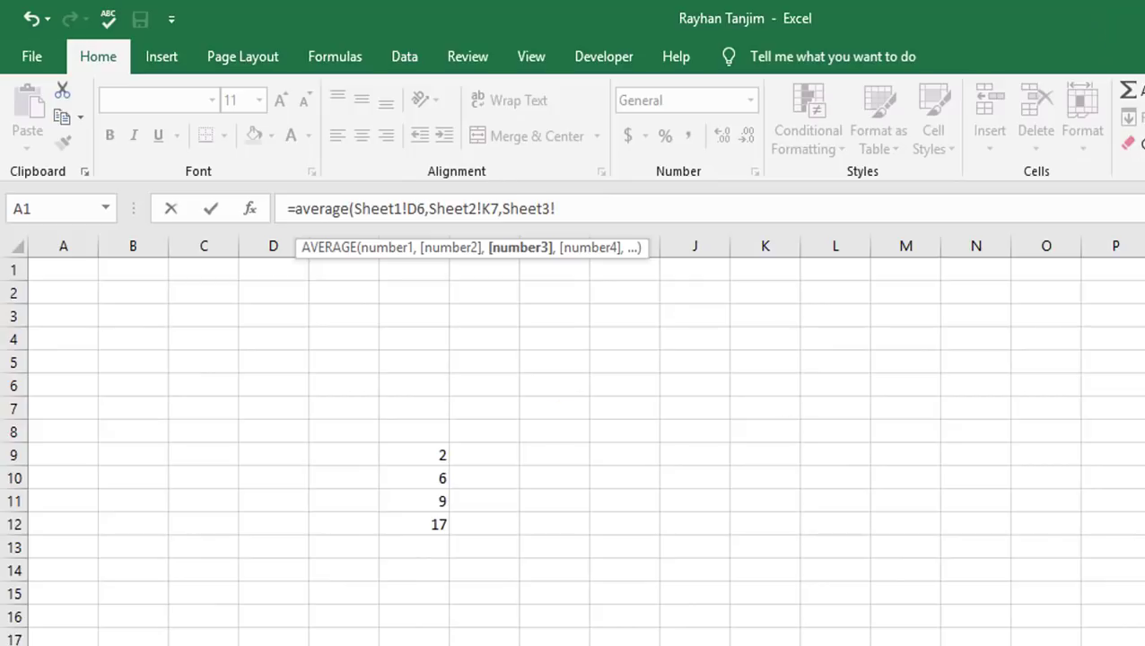
pyautogui.click(433, 523)
pyautogui.write(')')
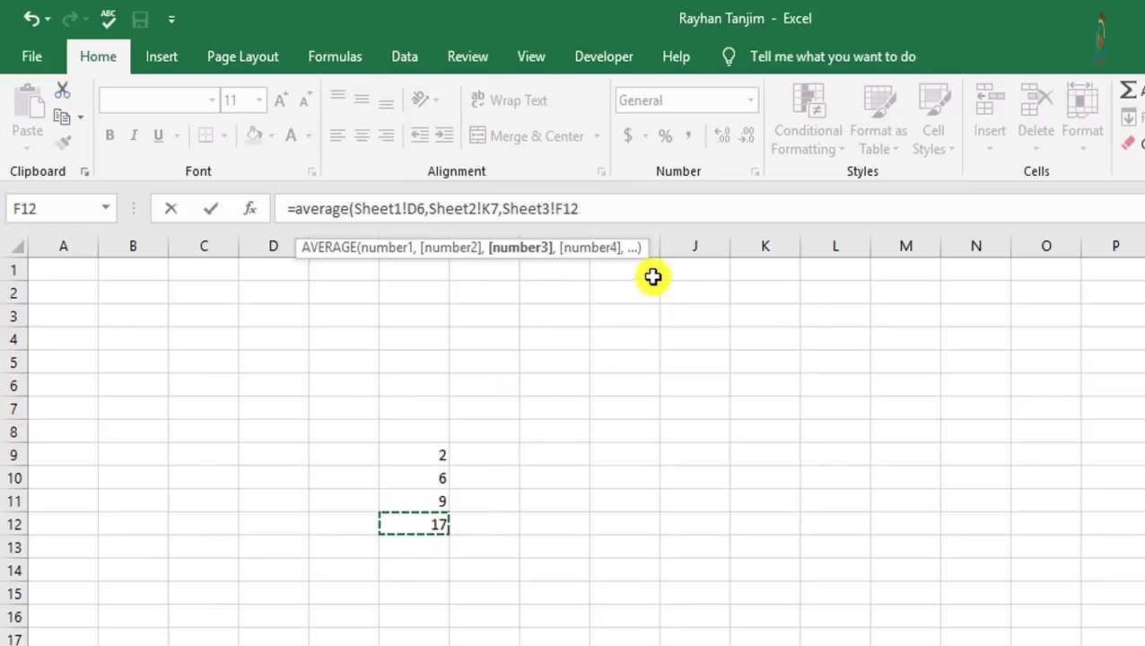
pyautogui.press('Return')
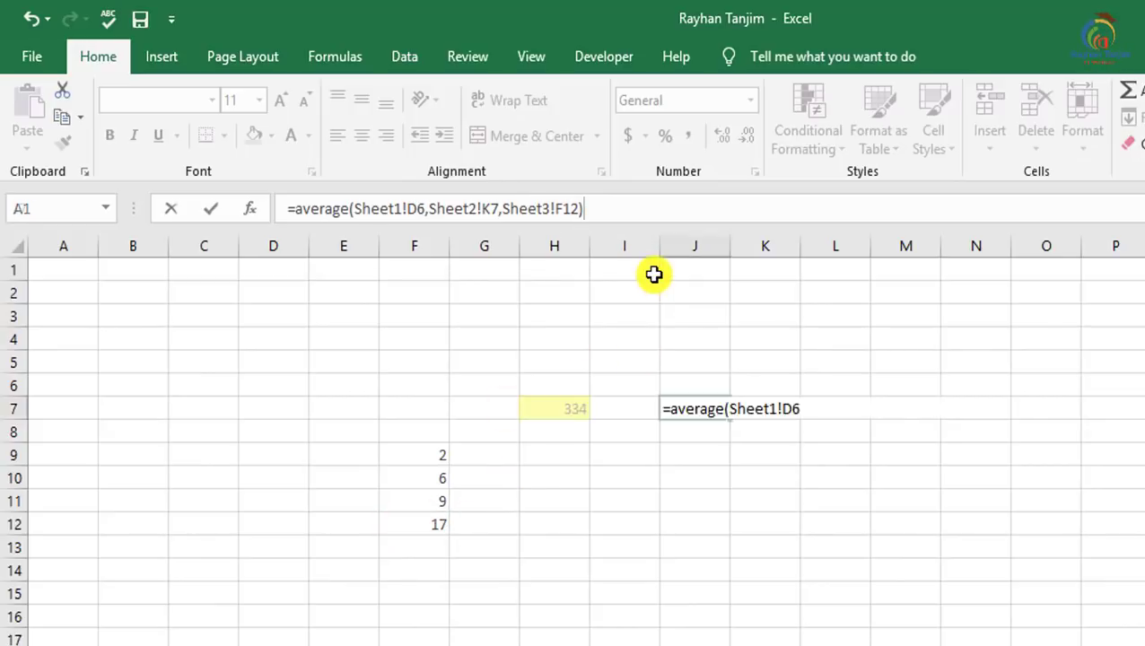
# Step: Select J7 to check the AVERAGE formula behind 111.3333
pyautogui.click(704, 407)
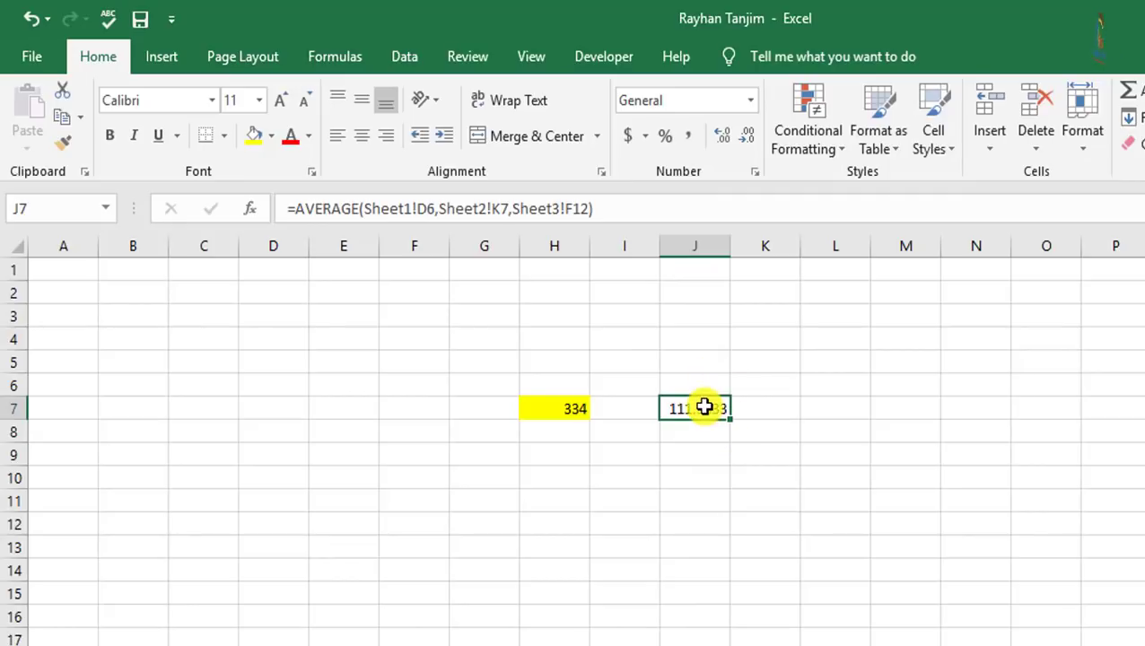